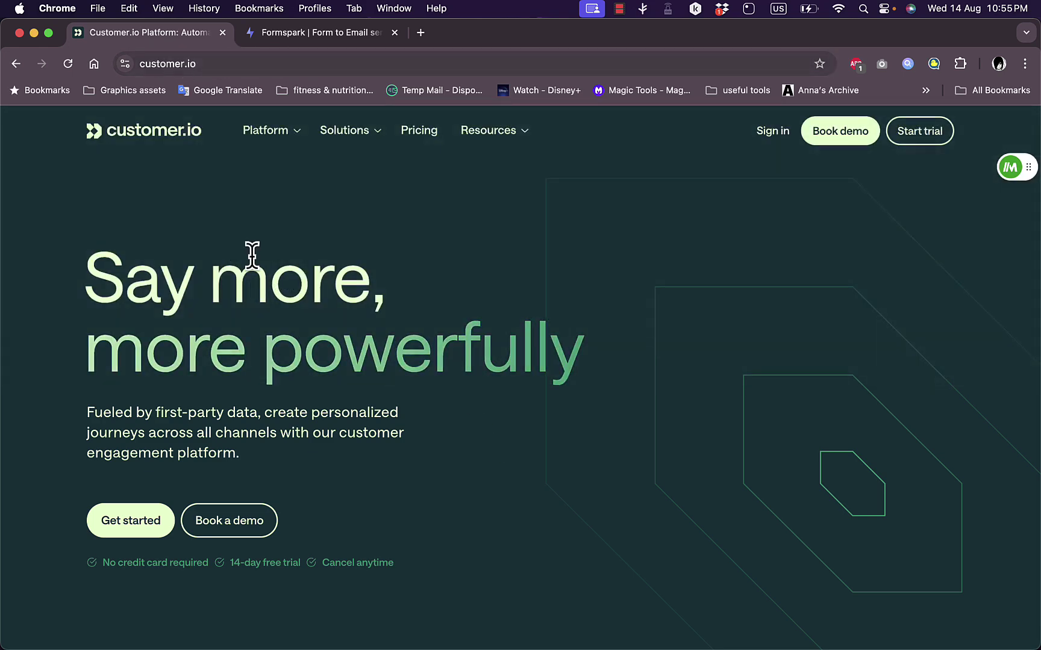
Scroll the homepage past the data, Journeys and Parcel overviews to 'Deliver meaningful interactions'
scroll(447, 344, "down", 5)
scroll(447, 345, "up", 5)
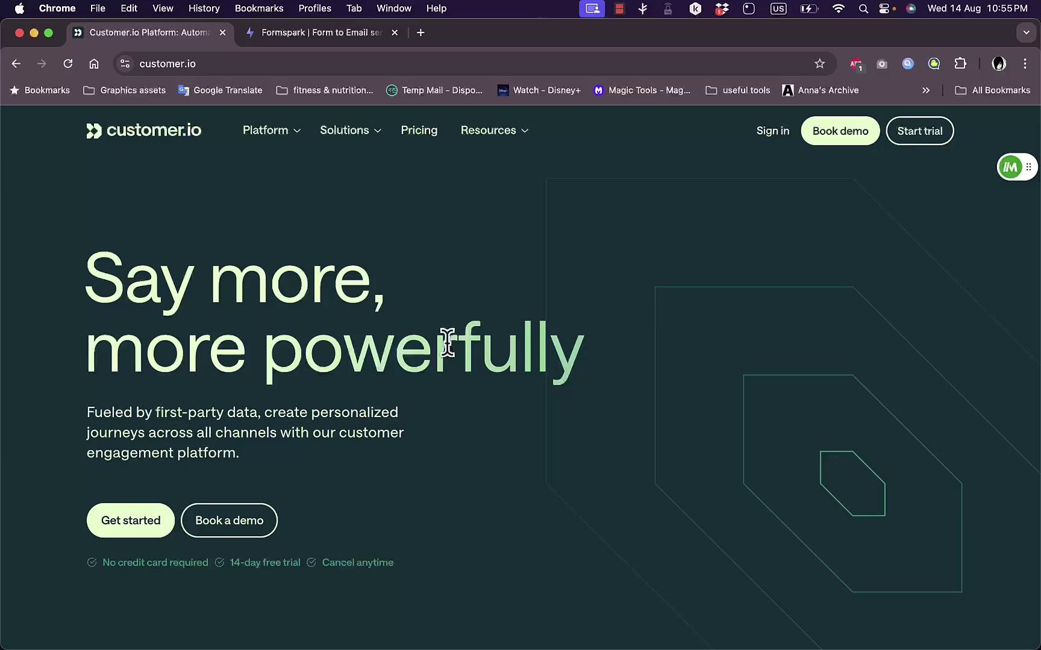
scroll(447, 345, "down", 6)
scroll(447, 344, "down", 2)
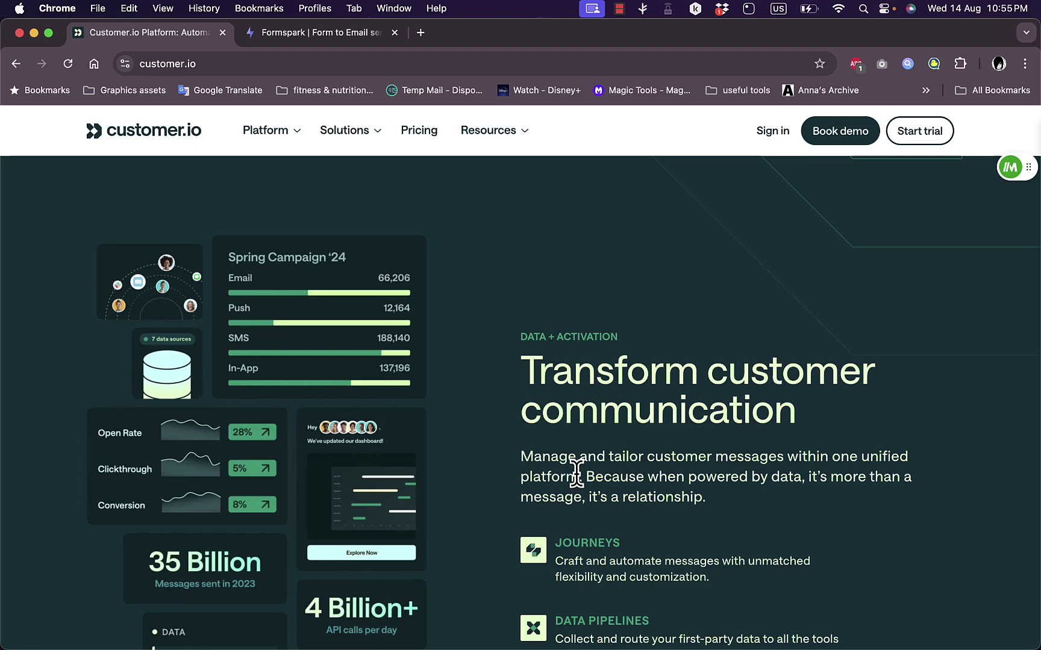
scroll(608, 533, "down", 2)
scroll(614, 538, "down", 3)
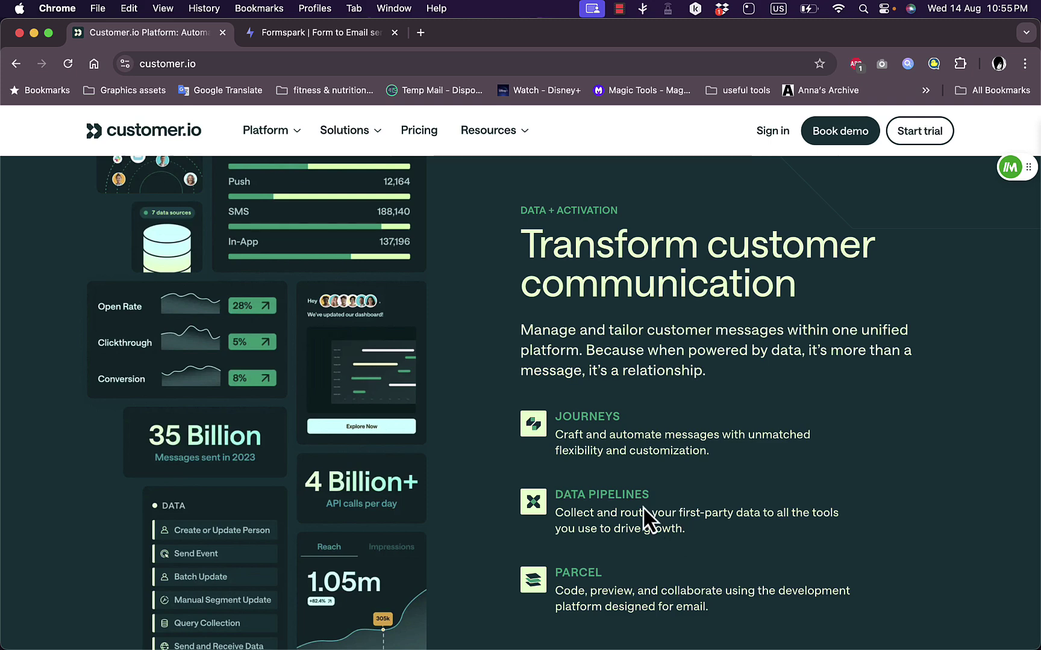
scroll(673, 494, "down", 4)
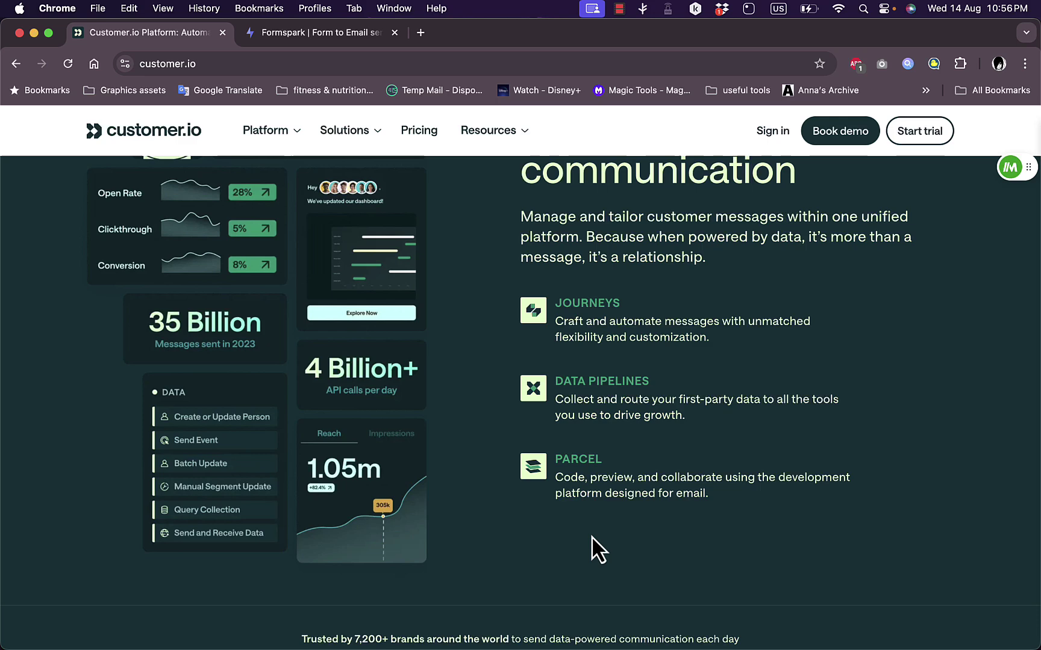
scroll(591, 537, "down", 1)
scroll(591, 536, "down", 5)
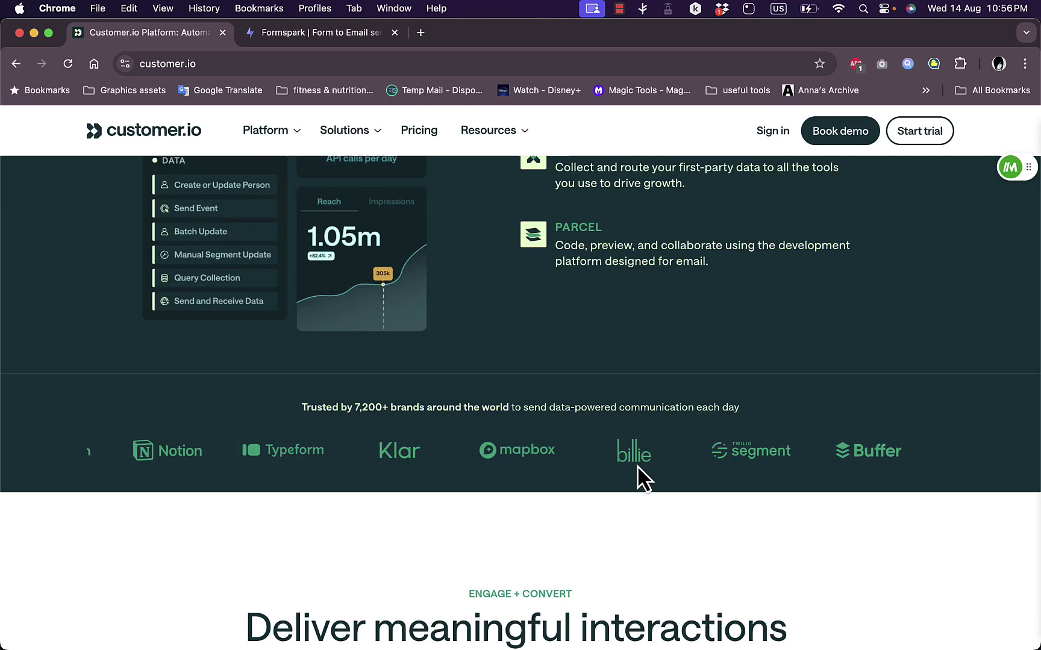
scroll(438, 463, "down", 6)
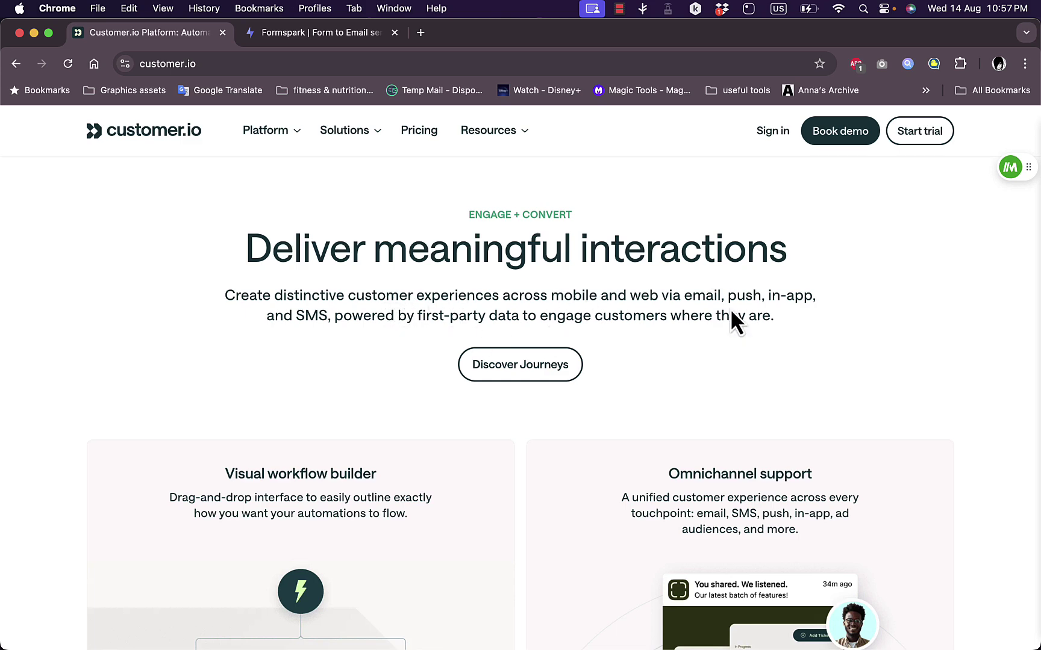
Scroll past the feature cards, pipelines diagram and stats to the footer, then back to the top
scroll(562, 355, "down", 5)
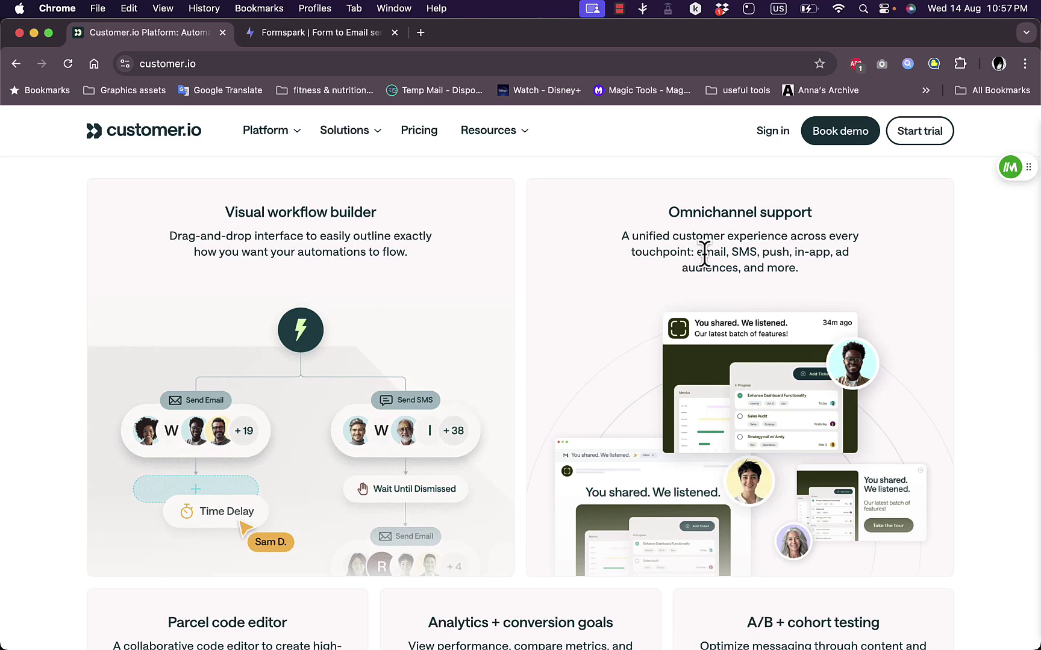
scroll(709, 341, "down", 8)
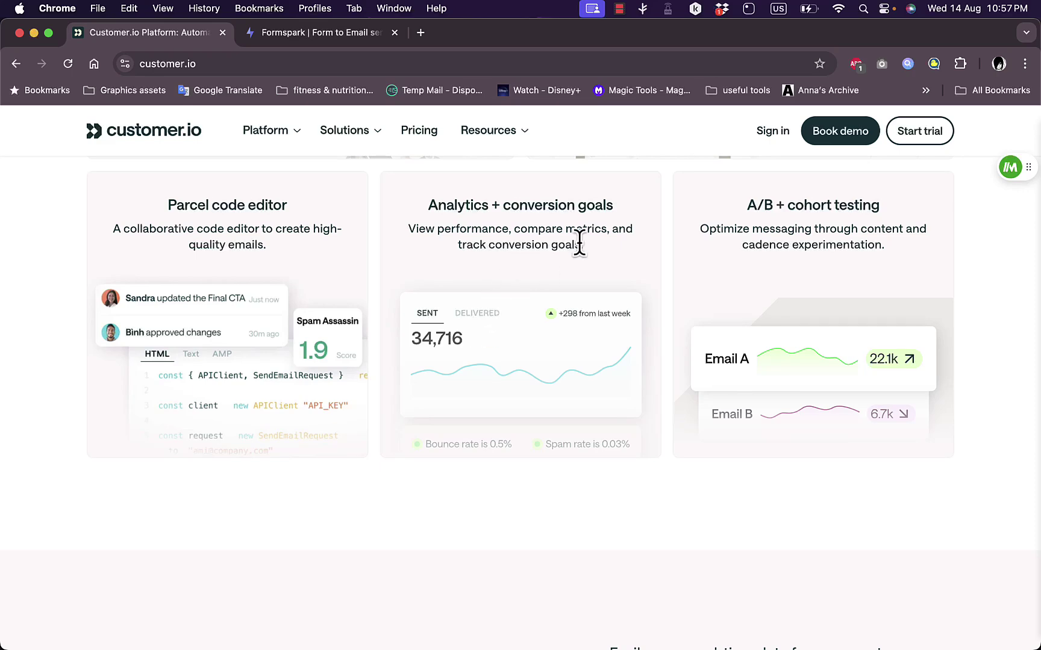
scroll(717, 337, "down", 7)
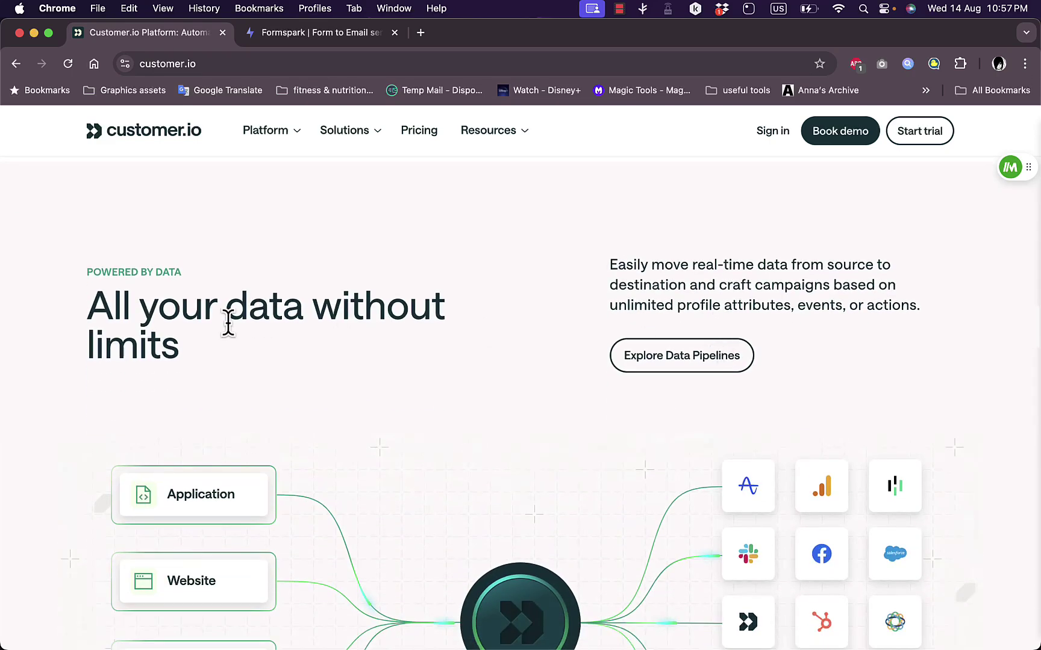
scroll(277, 341, "down", 2)
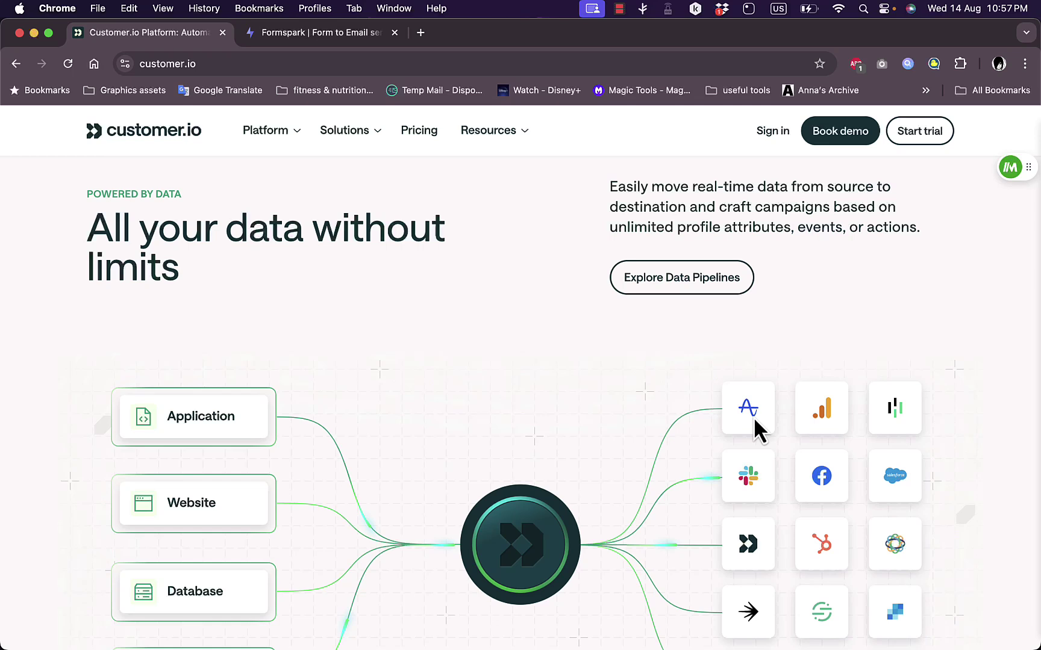
scroll(785, 471, "down", 3)
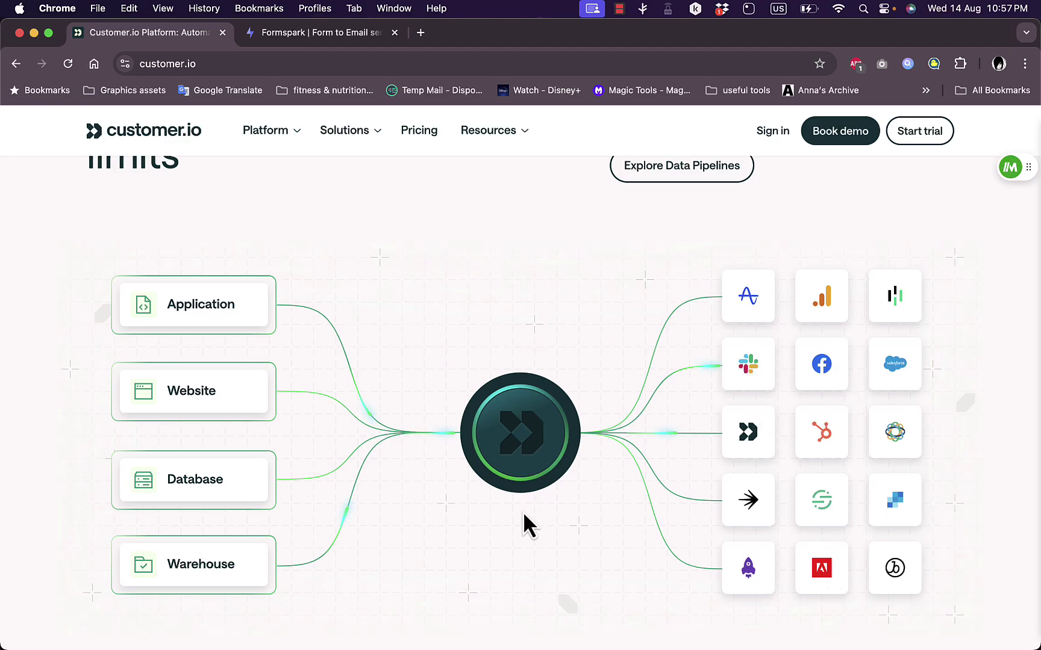
scroll(522, 511, "down", 10)
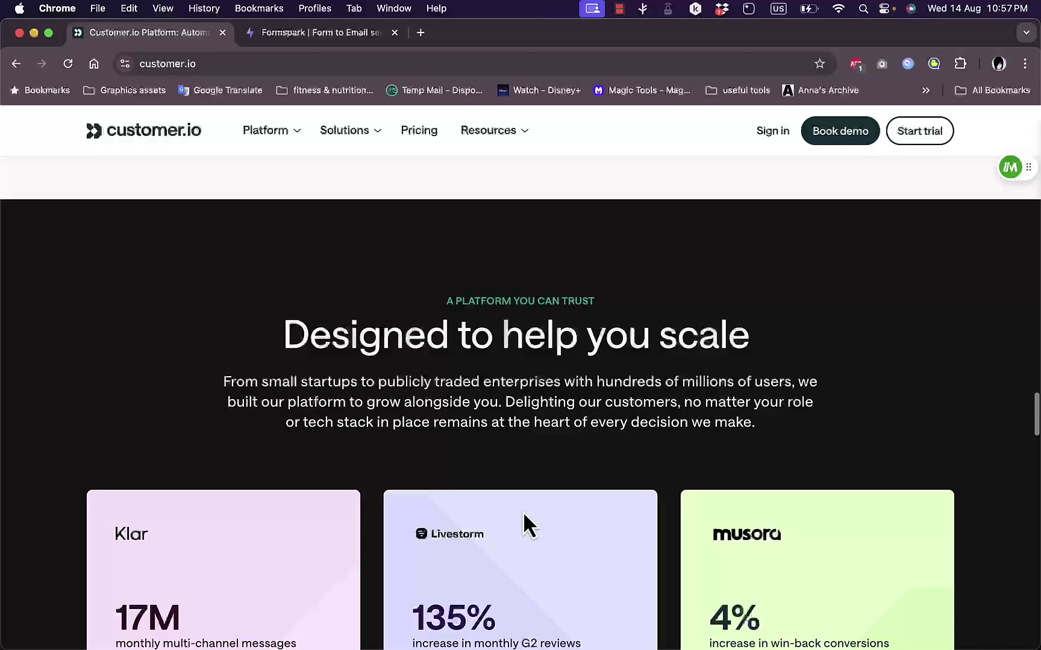
scroll(523, 511, "down", 6)
scroll(522, 512, "up", 4)
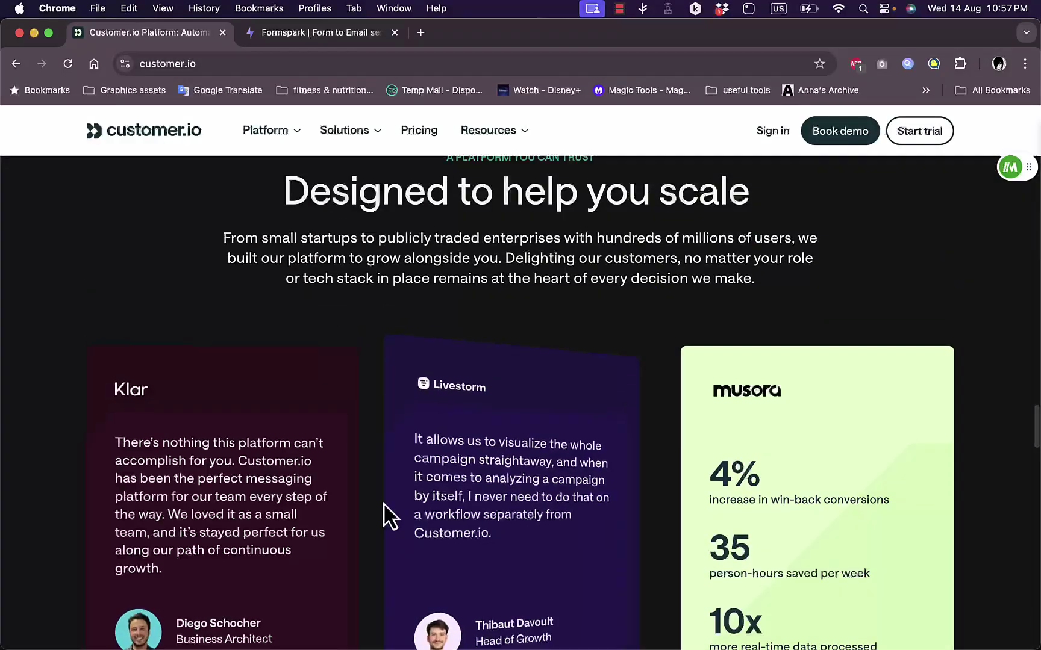
scroll(443, 452, "down", 6)
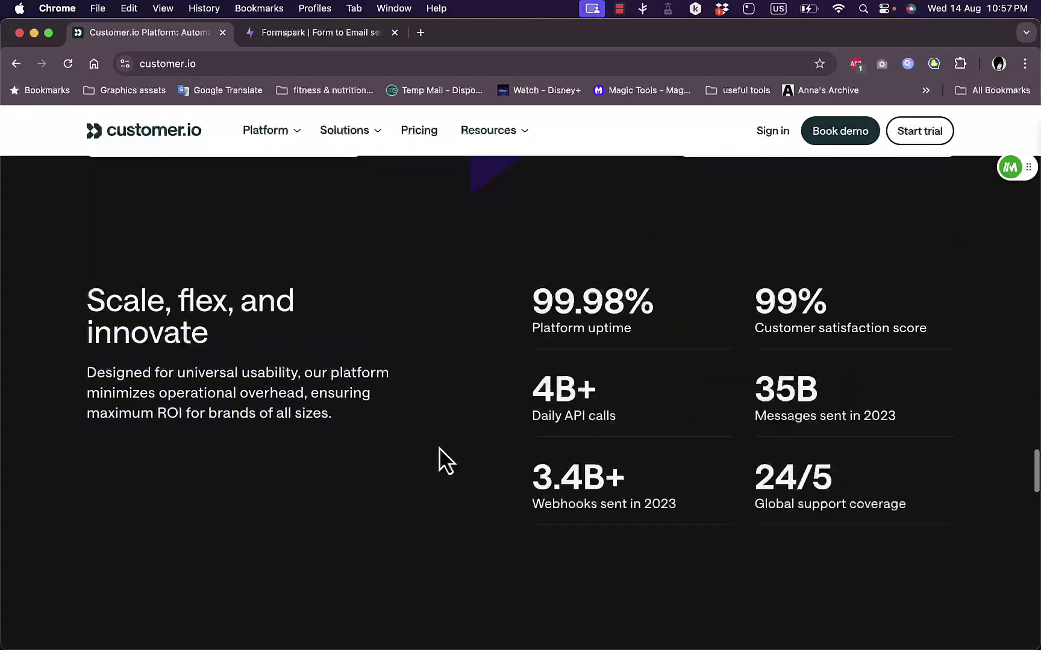
scroll(439, 448, "down", 15)
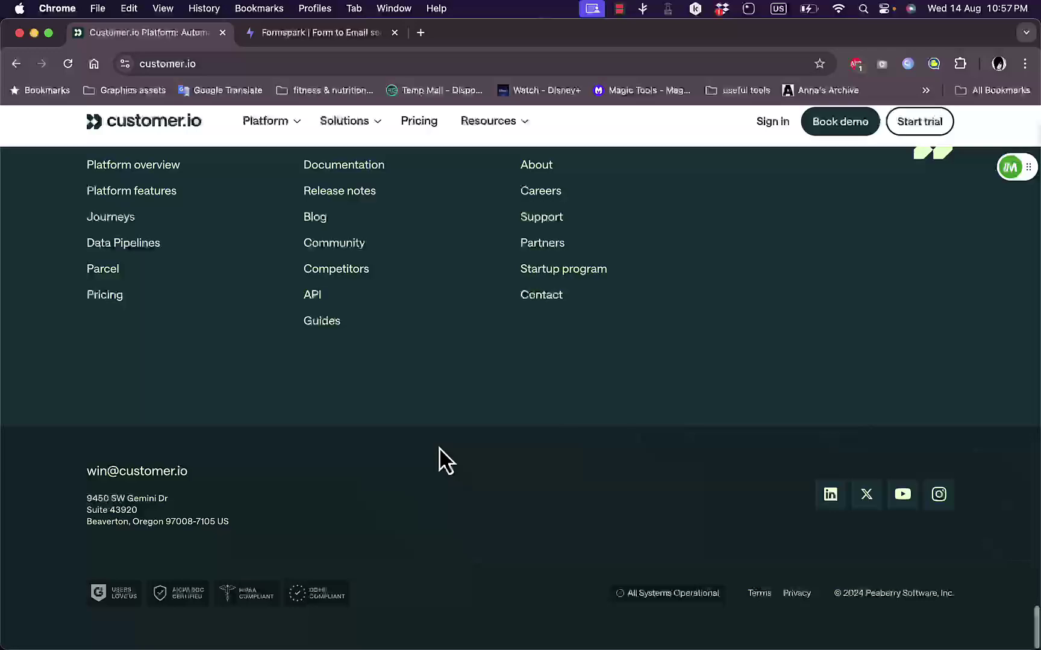
scroll(439, 447, "up", 20)
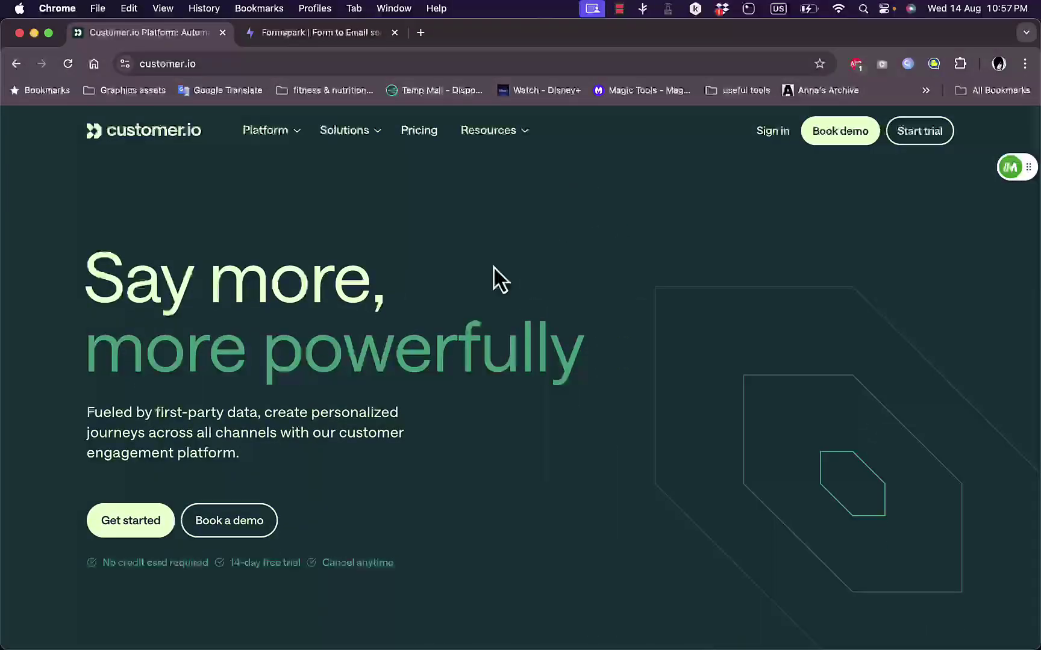
Open the pricing page and compare the Data Pipelines and Journeys plans
left_click(430, 135)
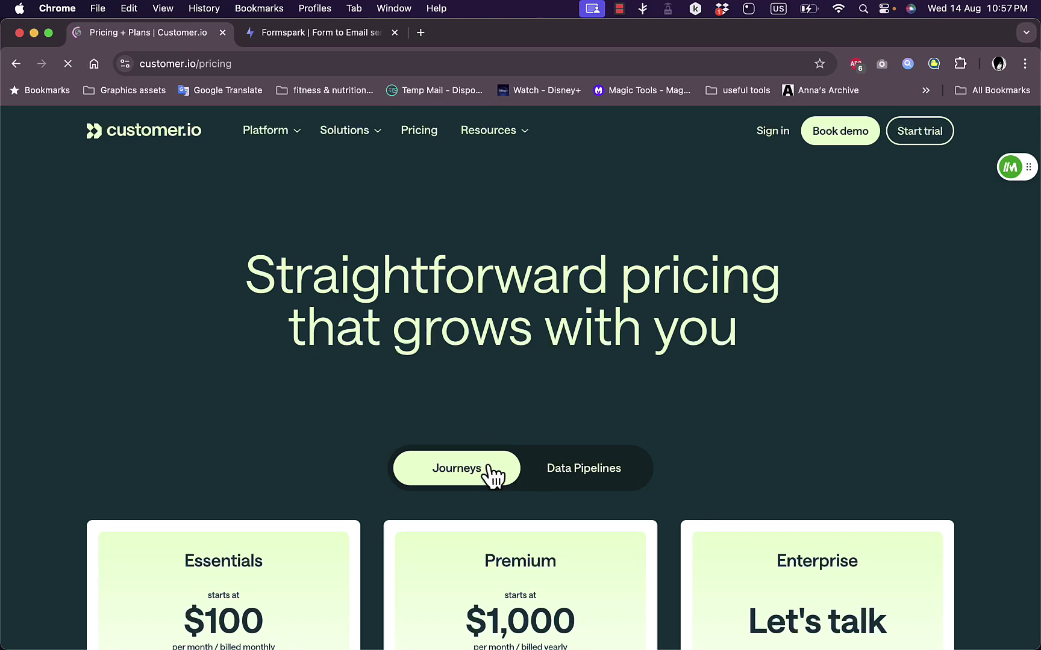
left_click(564, 482)
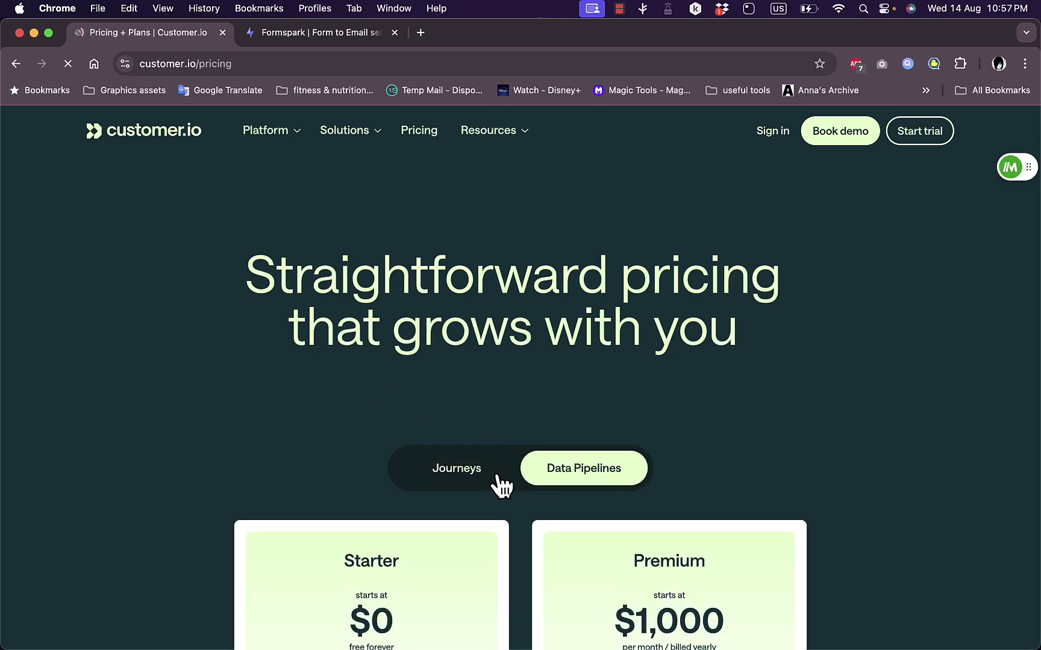
left_click(489, 484)
scroll(486, 479, "down", 3)
scroll(482, 473, "down", 2)
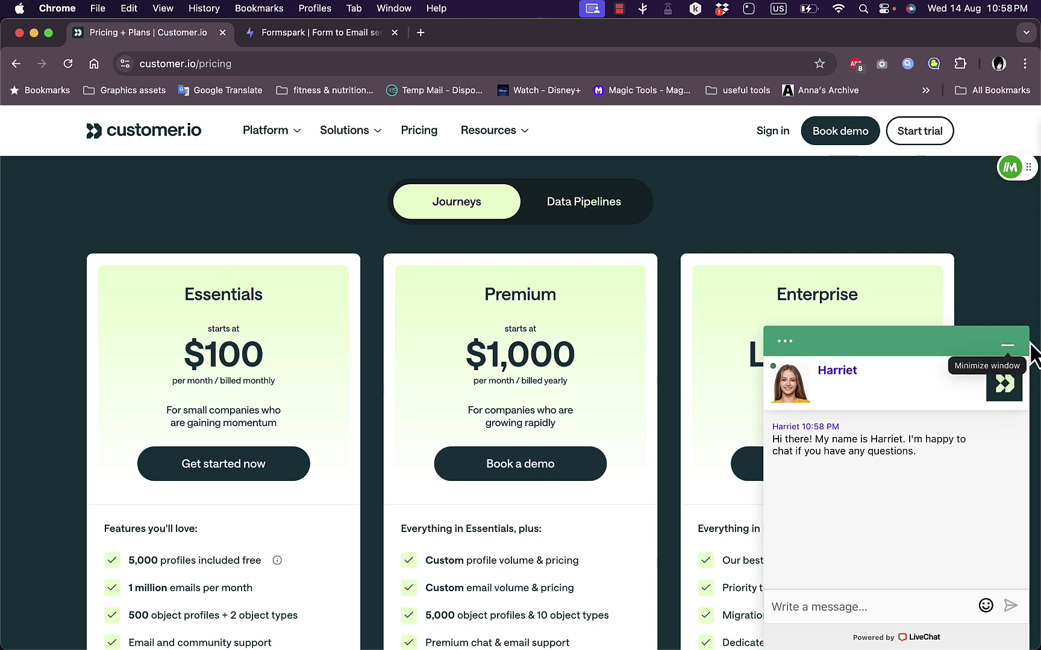
Minimize the live chat and scroll through the Starter and Premium plan feature lists
left_click(1008, 346)
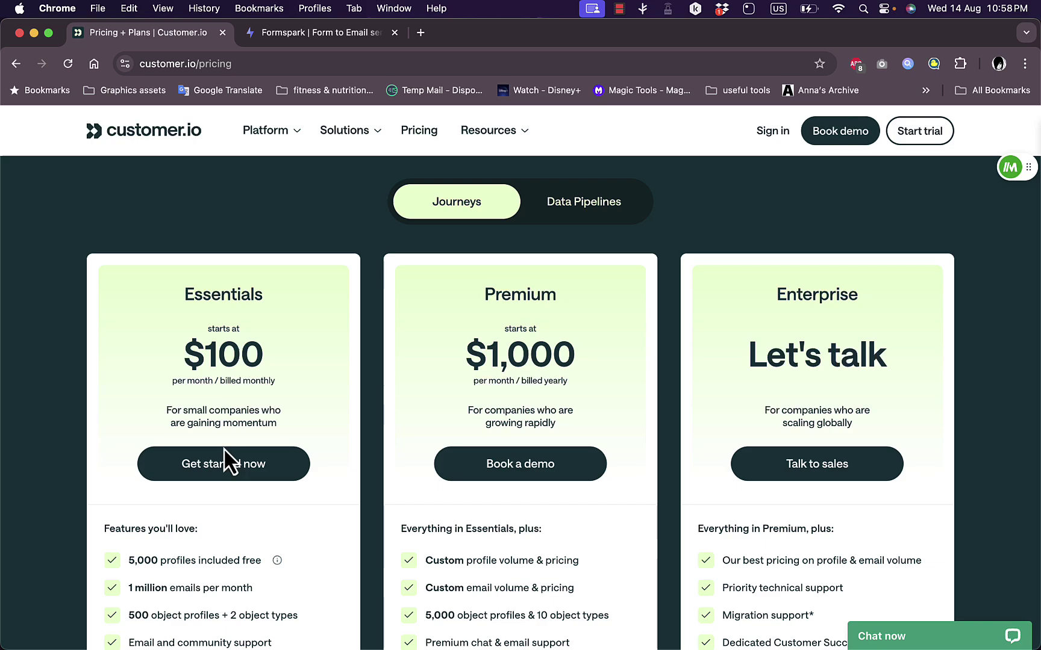
scroll(224, 452, "down", 5)
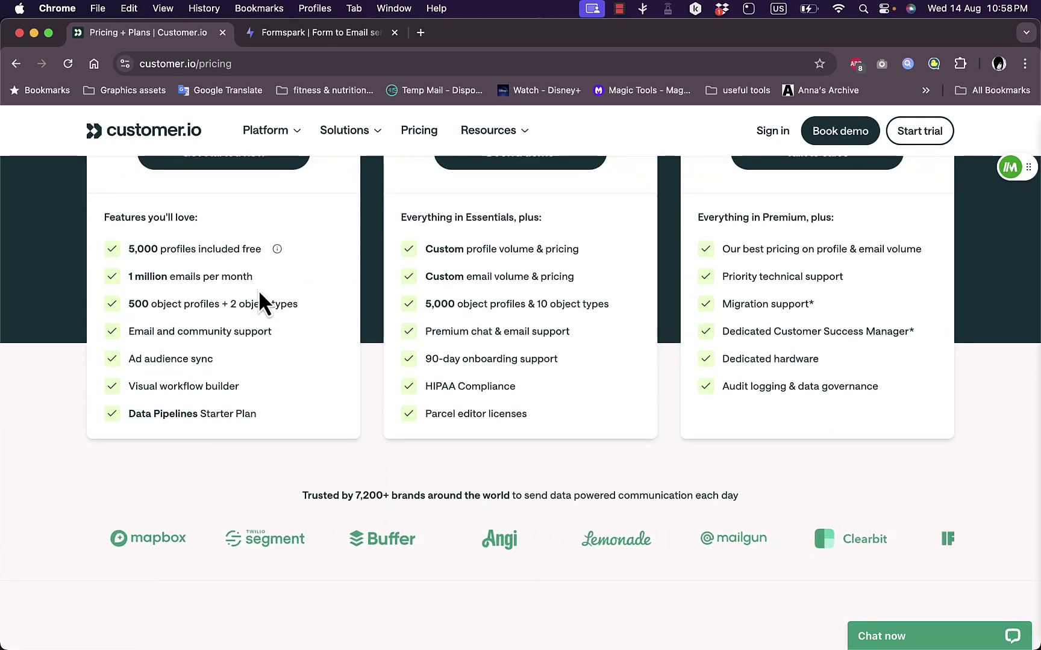
scroll(585, 311, "down", 3)
scroll(586, 311, "down", 3)
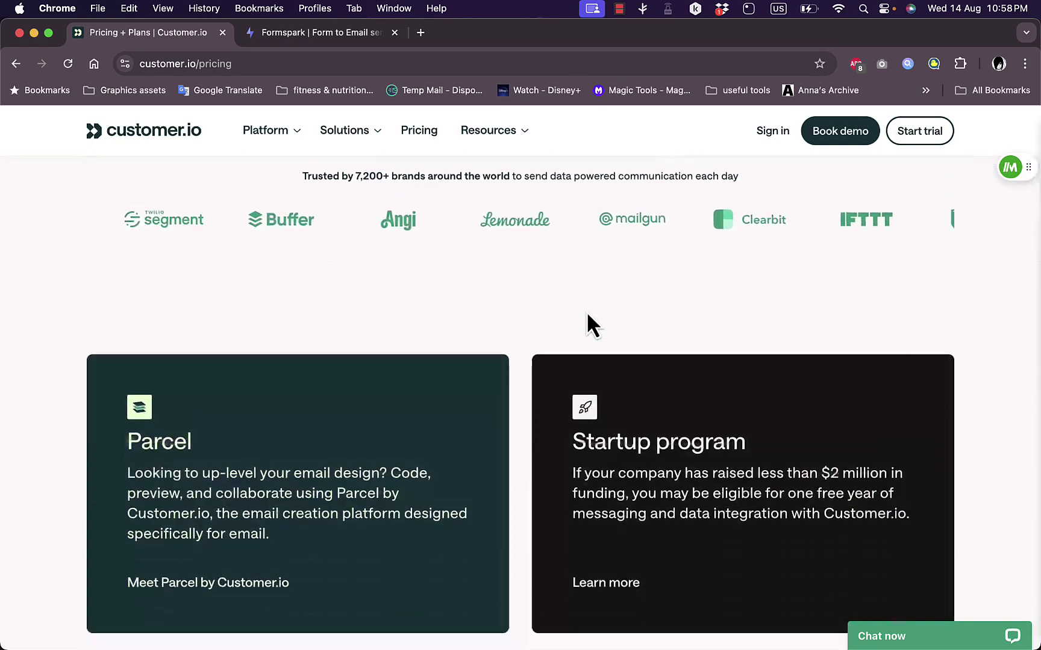
scroll(587, 313, "up", 10)
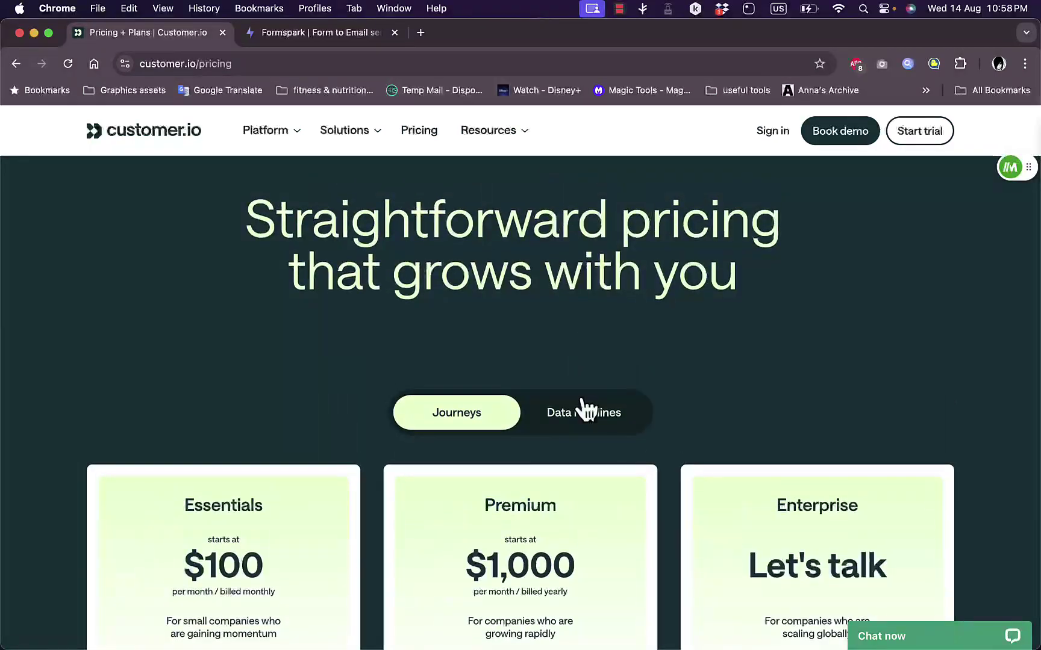
Show the Data Pipelines plans and scroll down to the Parcel and Startup program cards
left_click(587, 420)
scroll(472, 580, "down", 2)
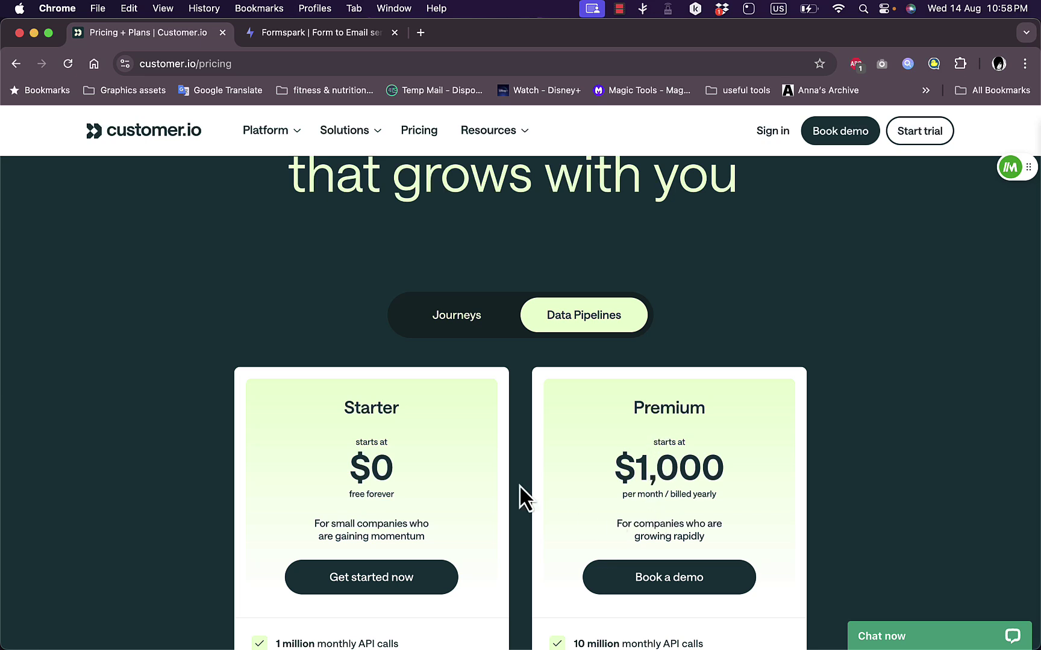
scroll(519, 485, "down", 5)
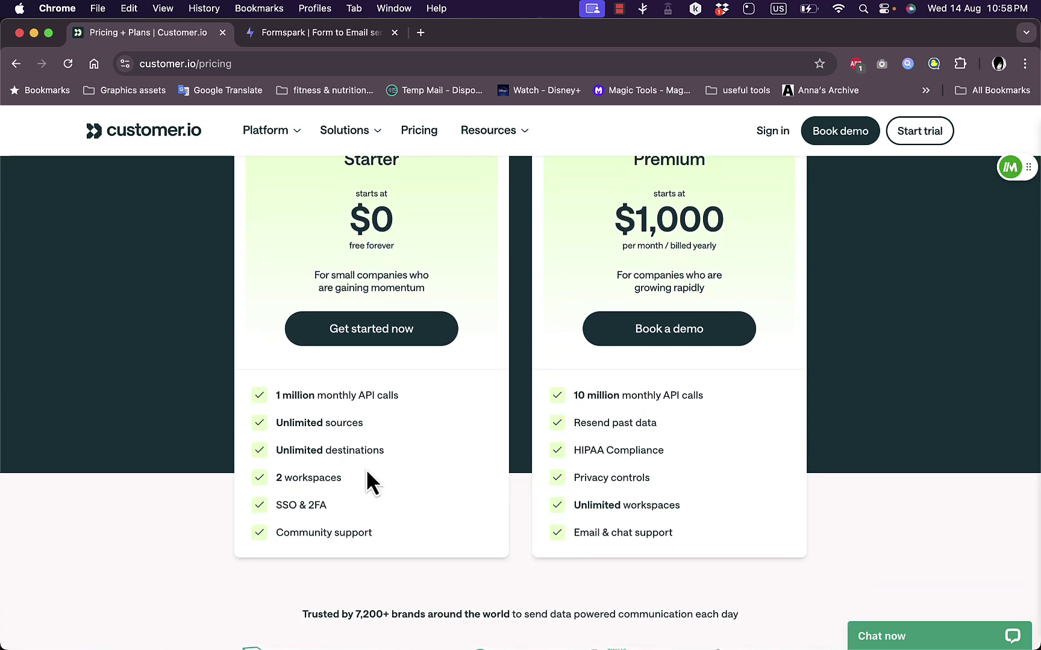
scroll(363, 471, "down", 7)
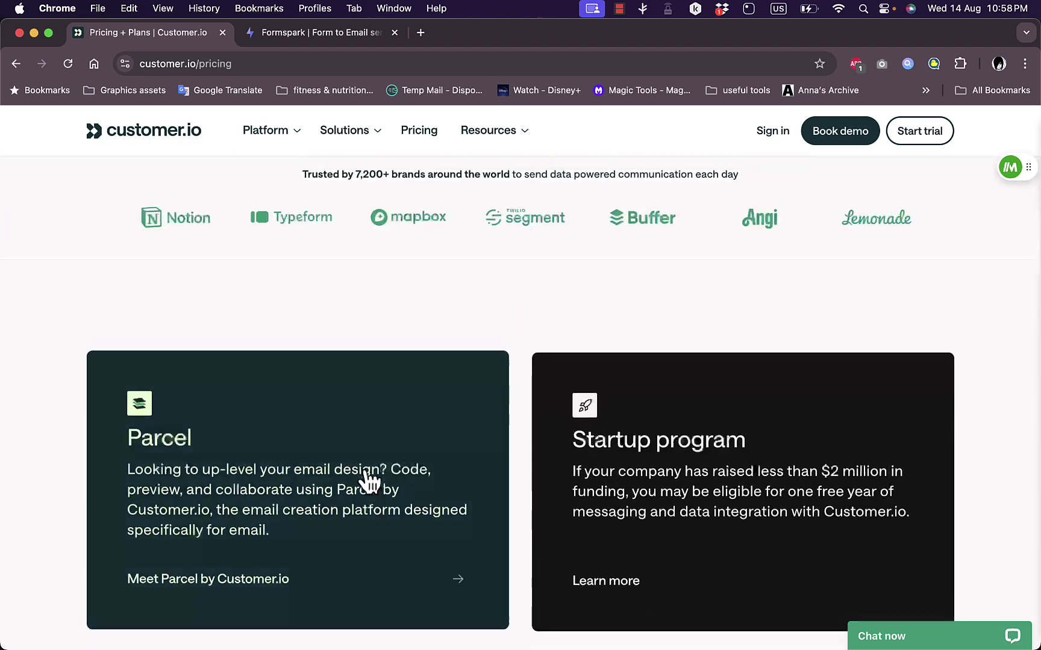
scroll(363, 471, "up", 14)
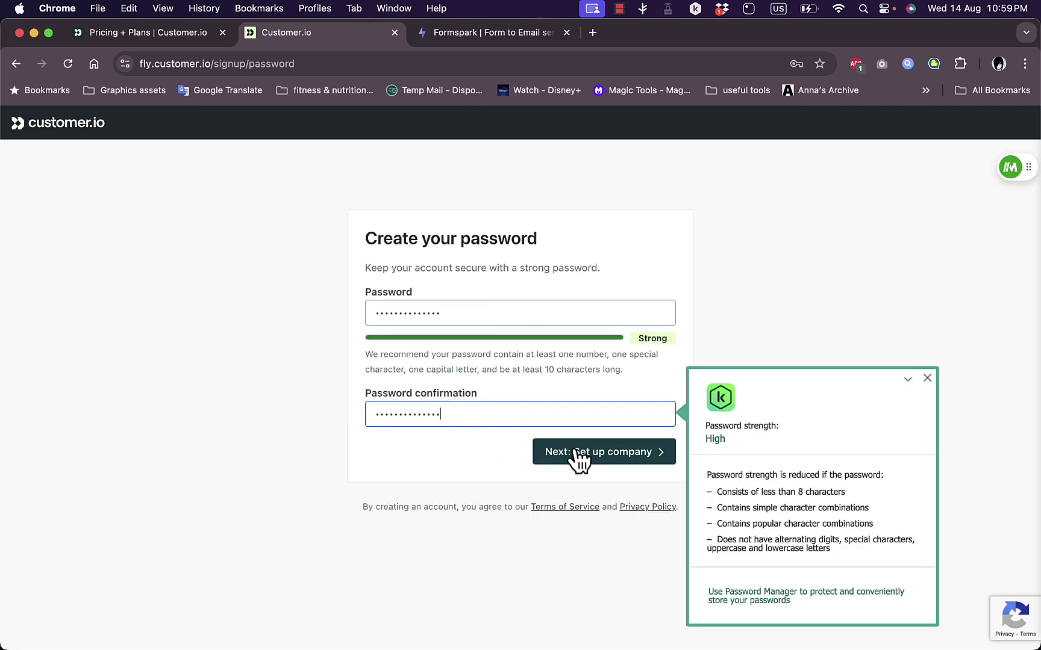
Submit the password and set company details: 1–10 employees, United States data center
left_click(575, 460)
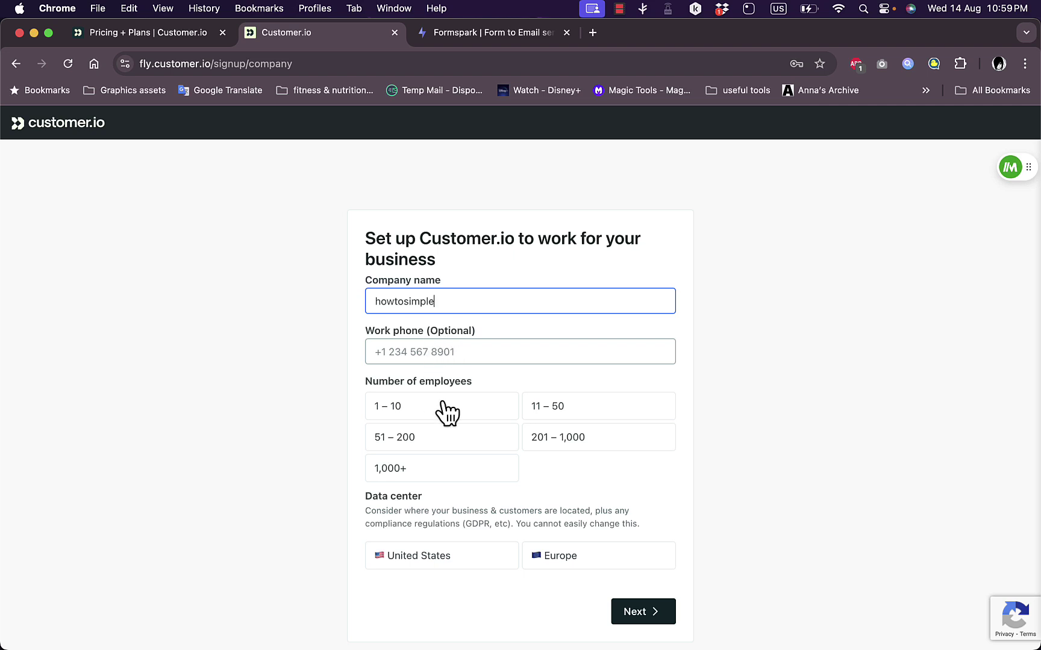
left_click(447, 413)
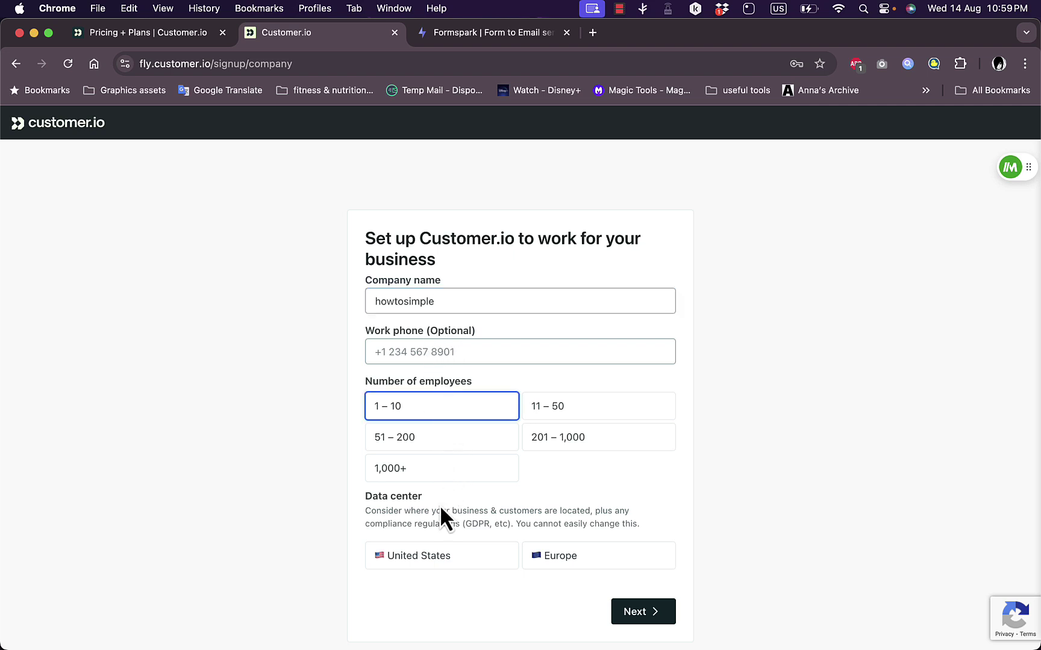
left_click(442, 556)
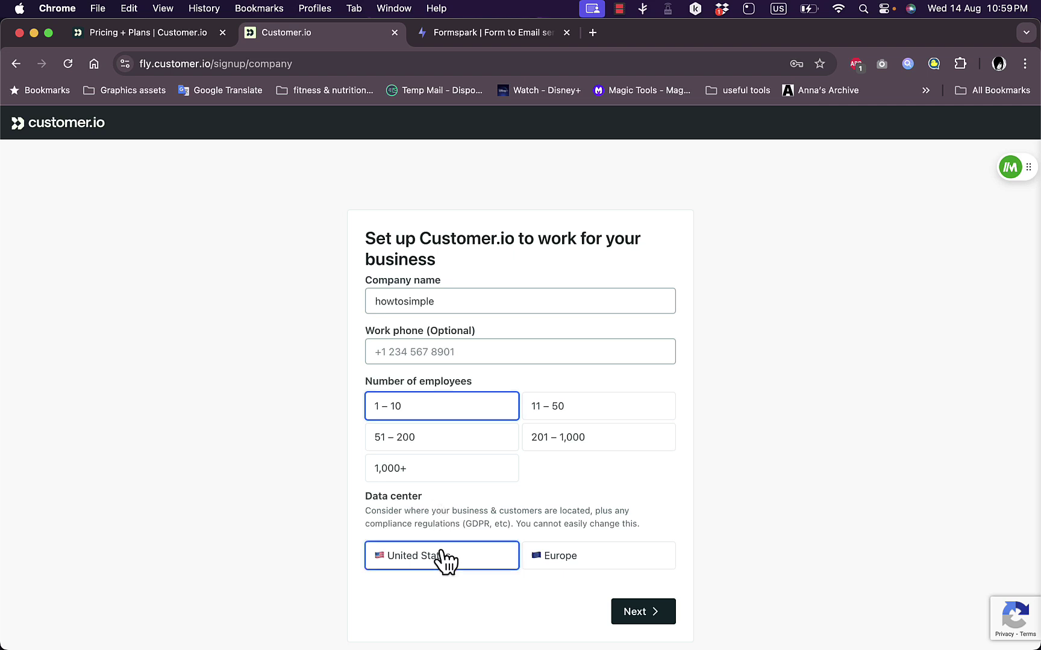
left_click(639, 612)
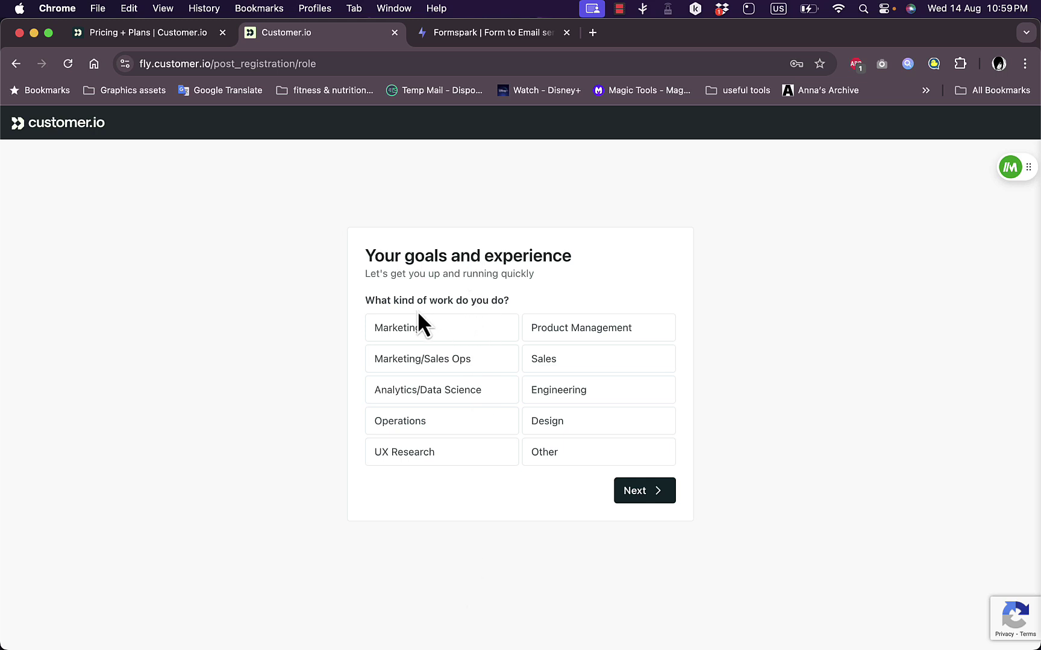
Answer onboarding: Marketing work, onboarding/retaining customers goal, and Email as the channel
left_click(448, 338)
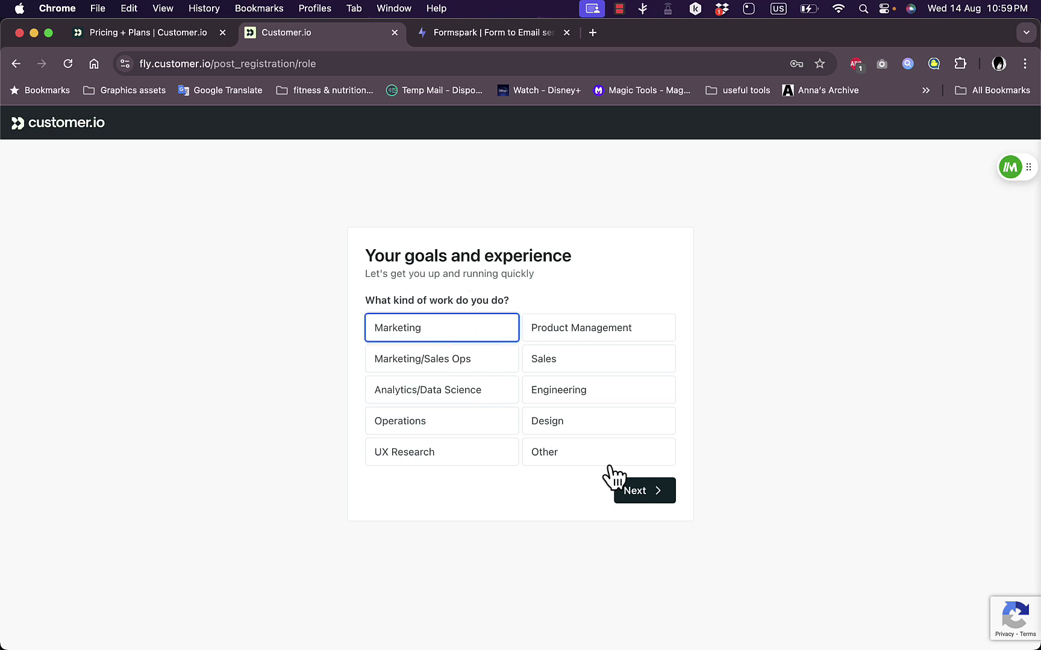
left_click(638, 495)
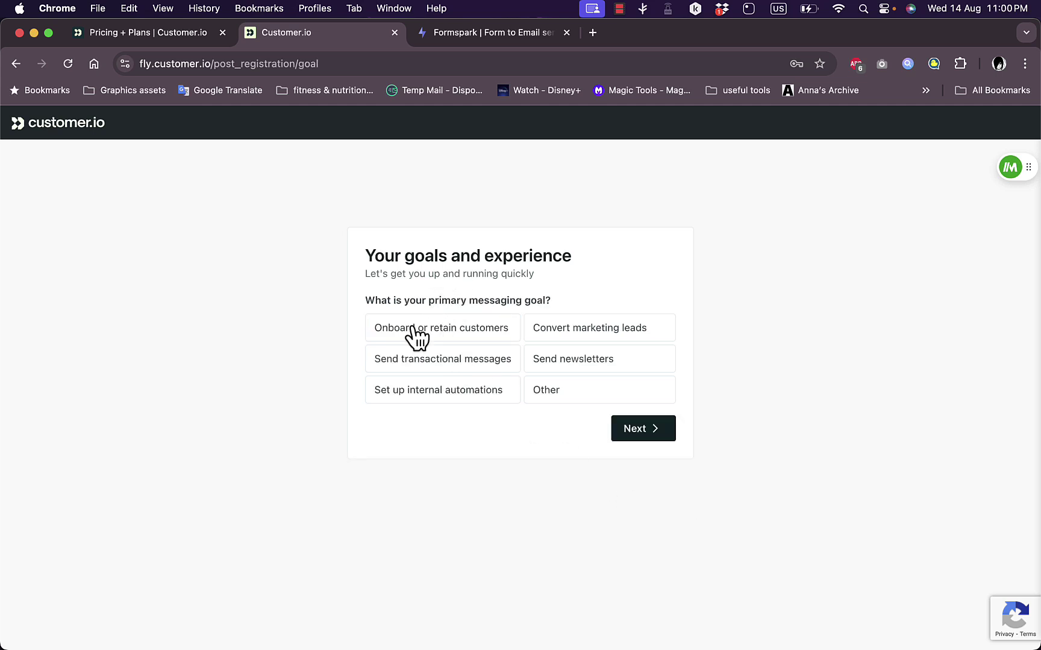
left_click(464, 330)
left_click(627, 429)
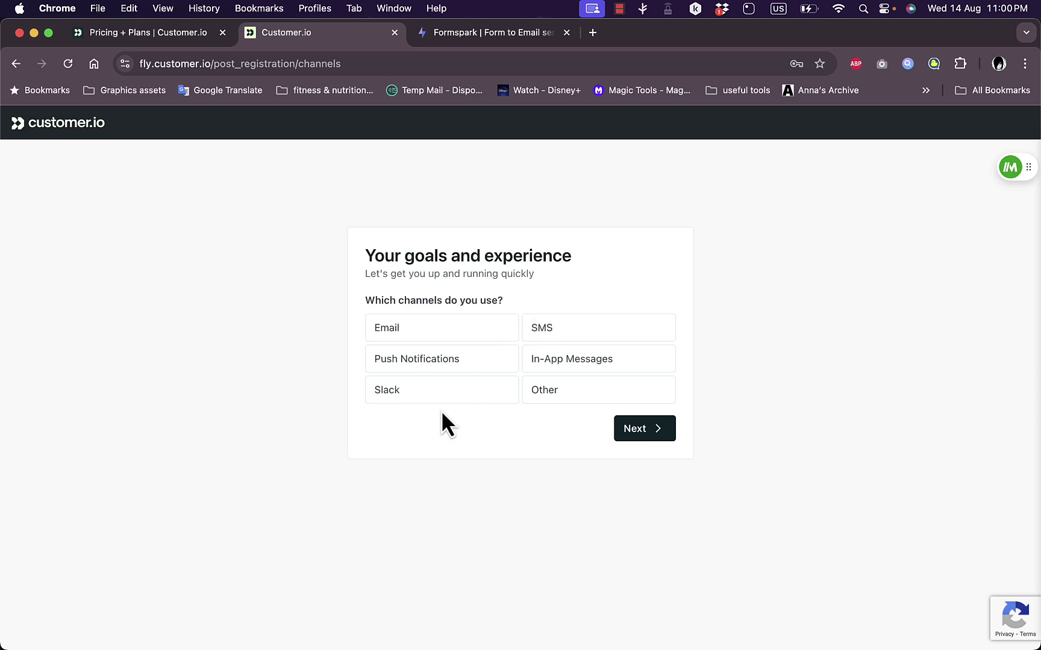
left_click(495, 340)
left_click(626, 434)
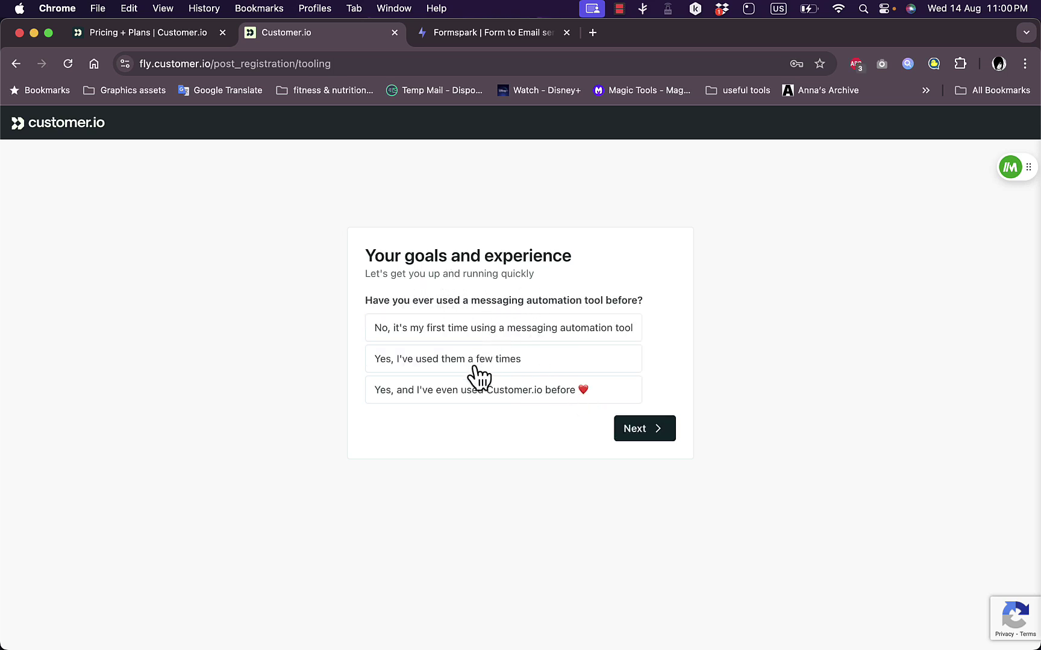
Answer first automation tool and confident about connecting data, then finish onboarding
left_click(493, 328)
left_click(645, 430)
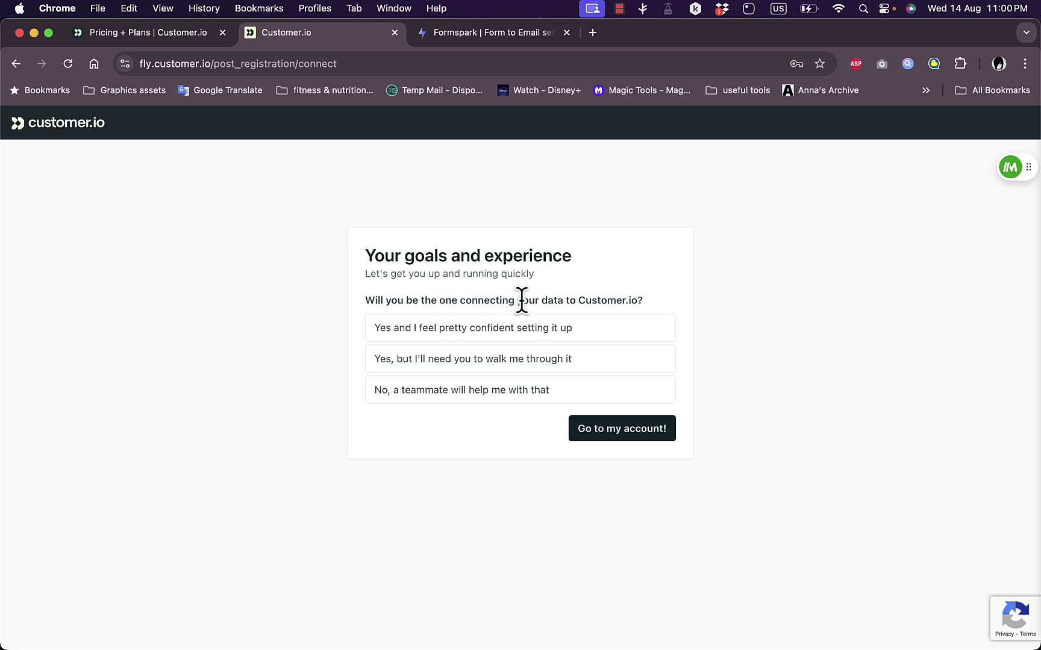
left_click(485, 329)
left_click(590, 426)
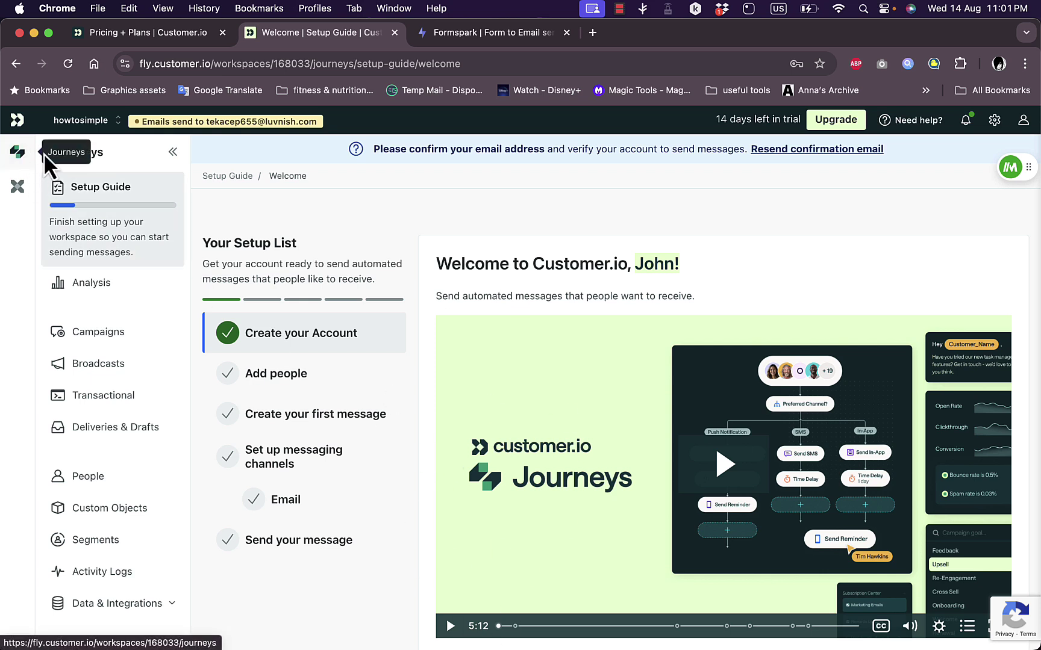
View the Data Pipelines product, then return to Journeys and scroll the Setup Guide's remaining steps
left_click(18, 189)
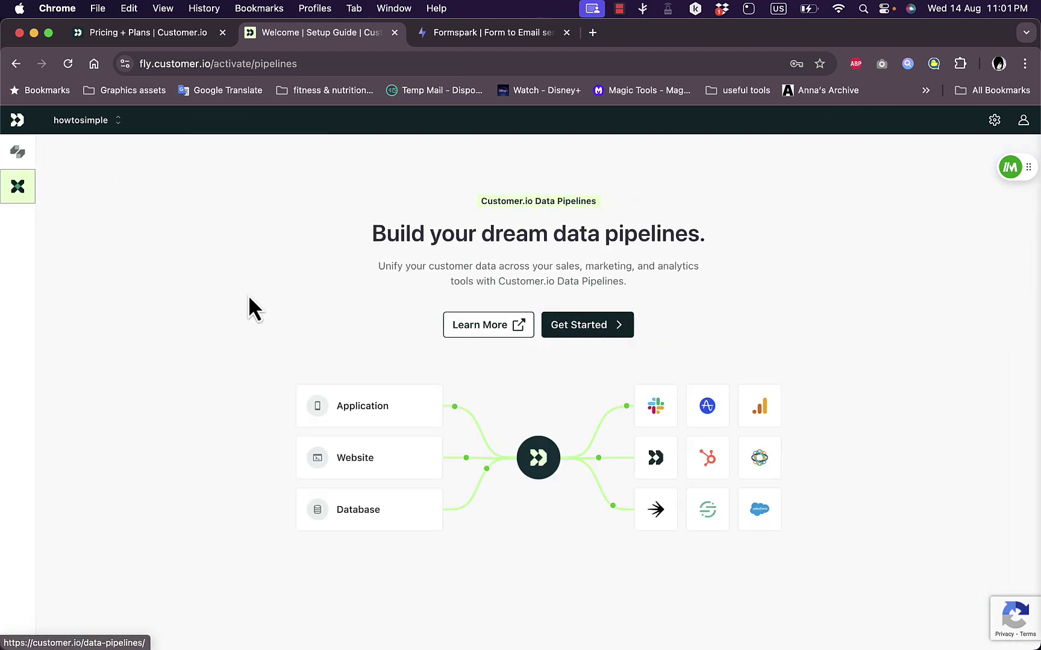
left_click(20, 156)
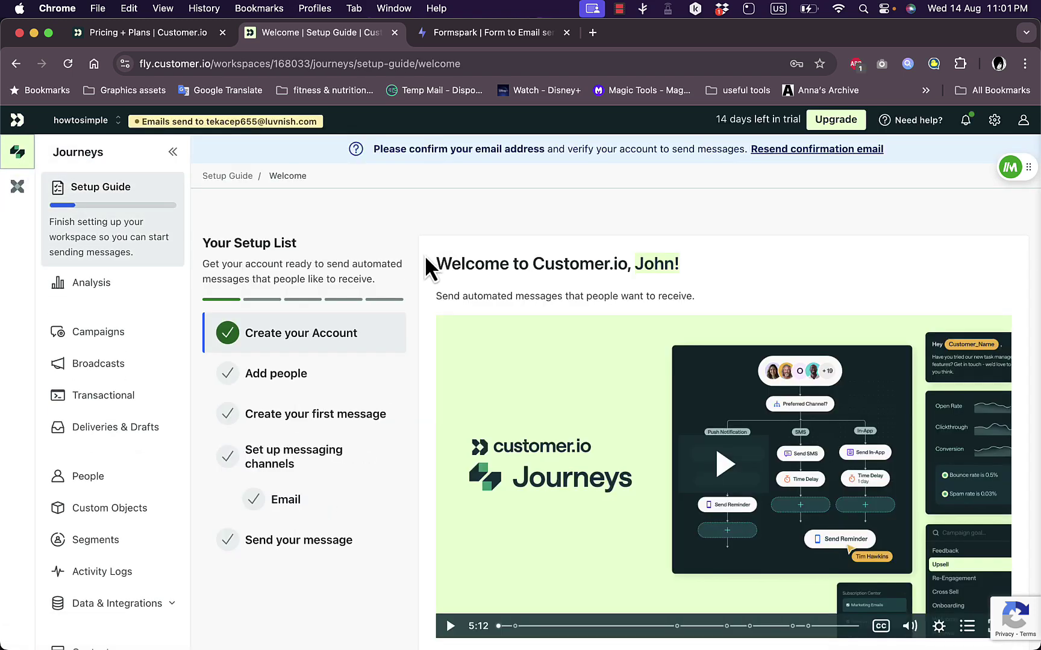
scroll(424, 263, "down", 3)
scroll(423, 263, "up", 3)
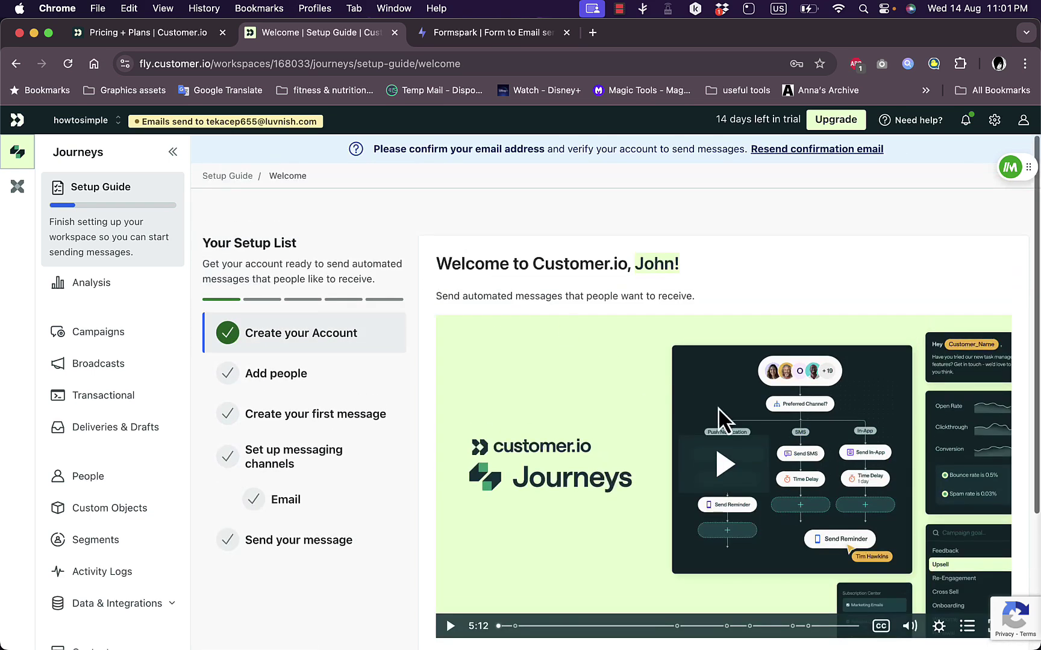
scroll(672, 458, "down", 3)
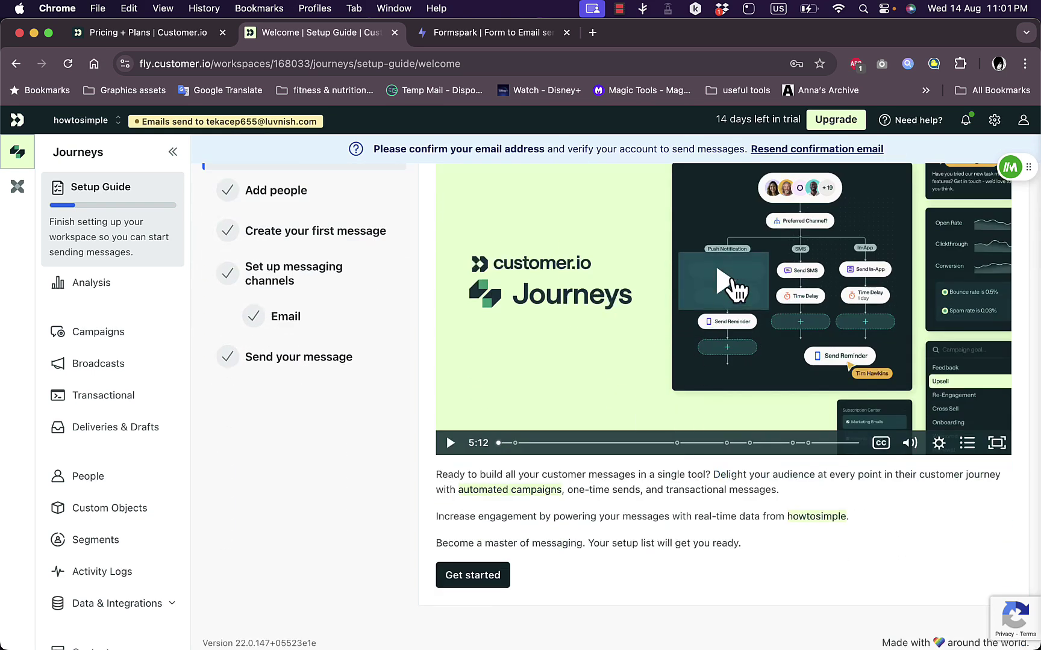
scroll(606, 536, "up", 3)
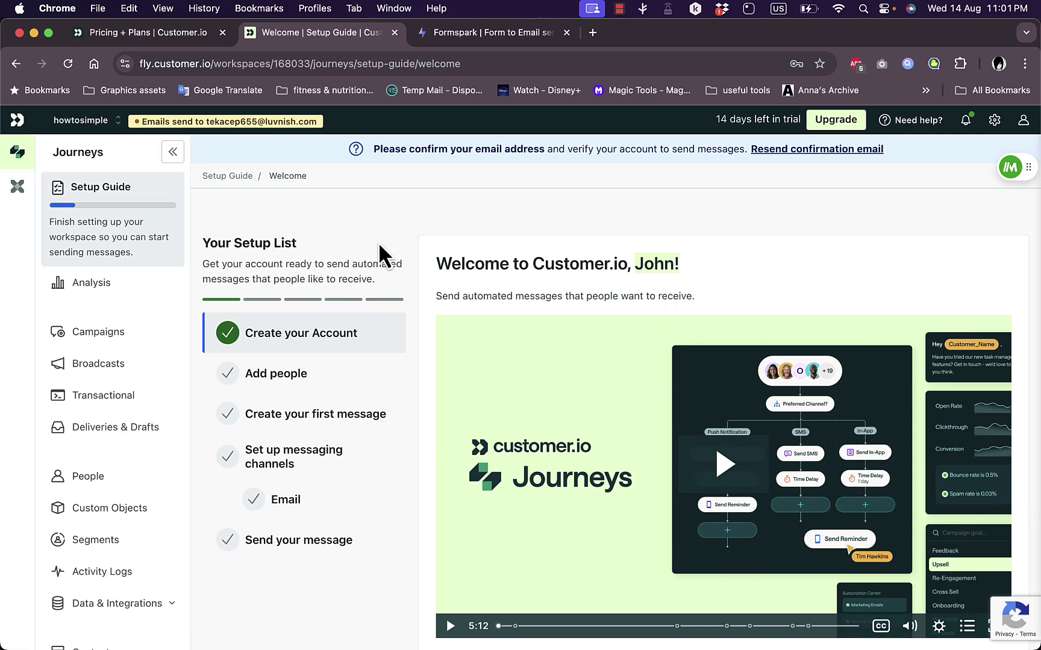
scroll(407, 369, "down", 3)
scroll(407, 369, "up", 3)
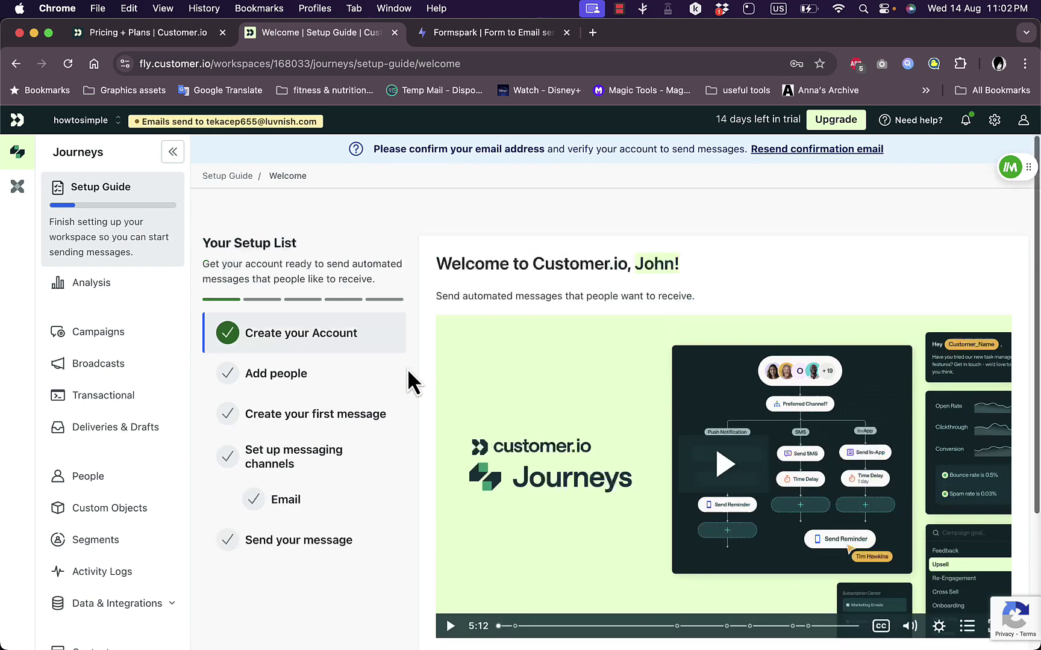
Run the Analysis report including Newsletters and Transactional API messages, then go to Campaigns
left_click(117, 301)
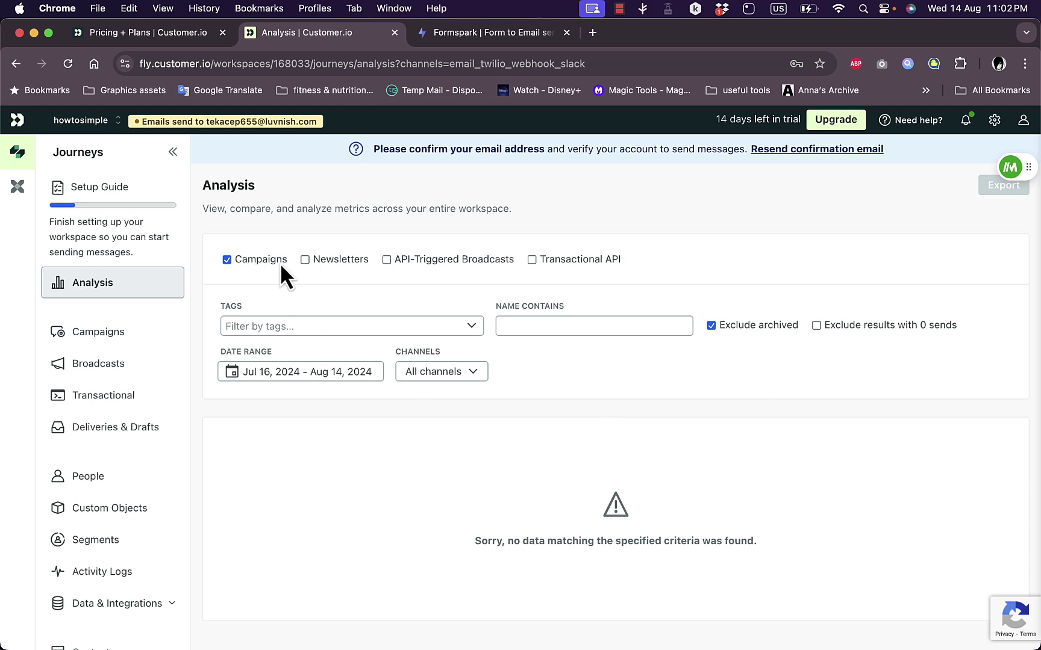
left_click(304, 260)
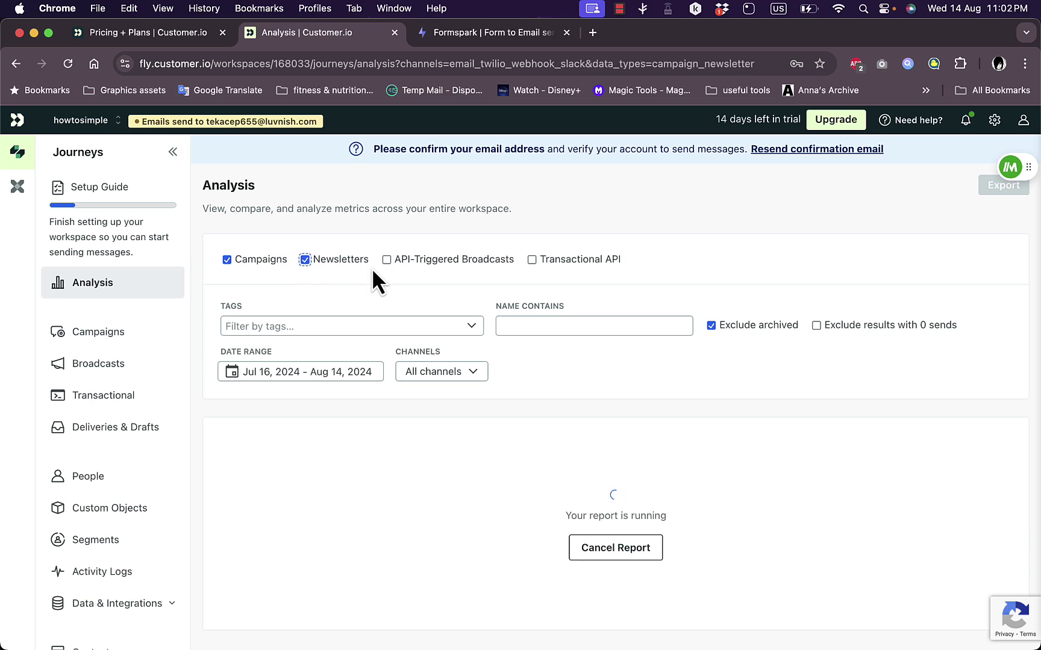
left_click(532, 261)
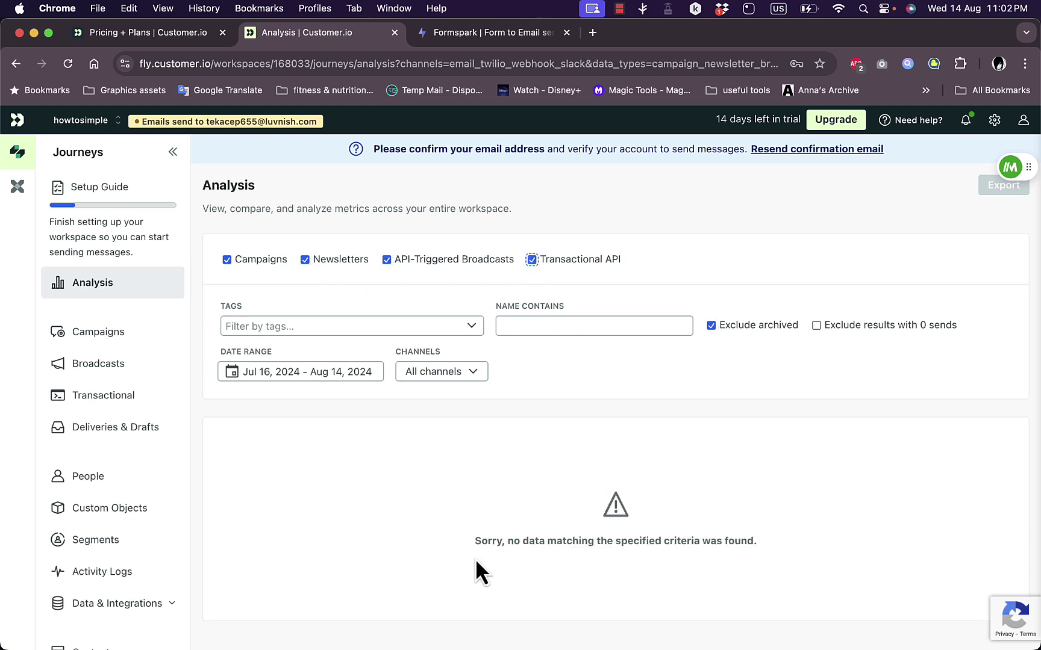
left_click(98, 338)
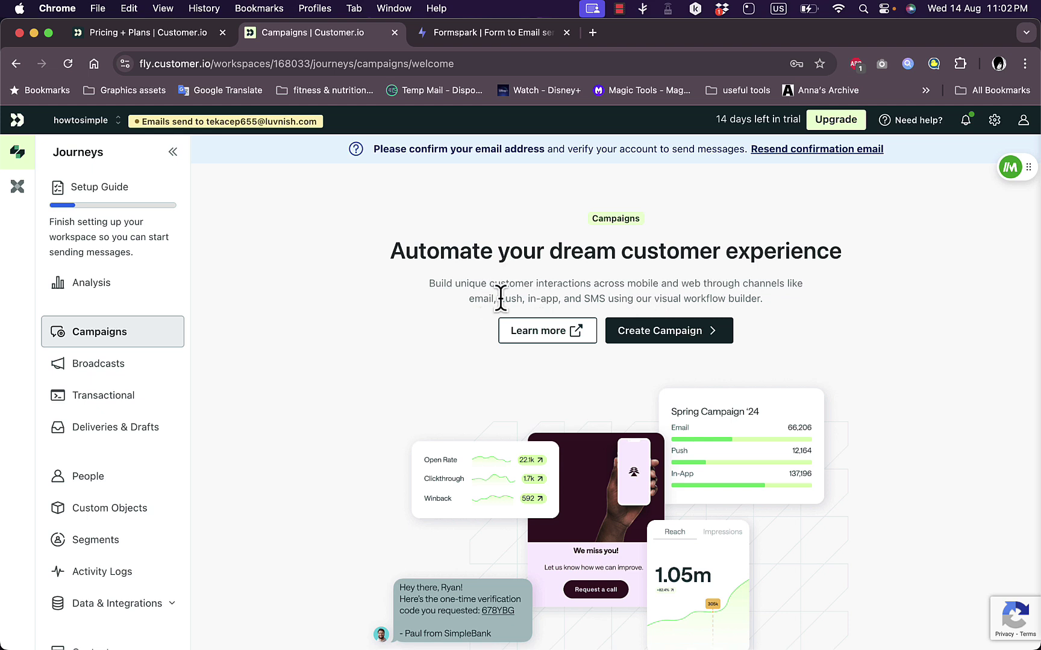
Start a new campaign and browse the available campaign templates
left_click(688, 346)
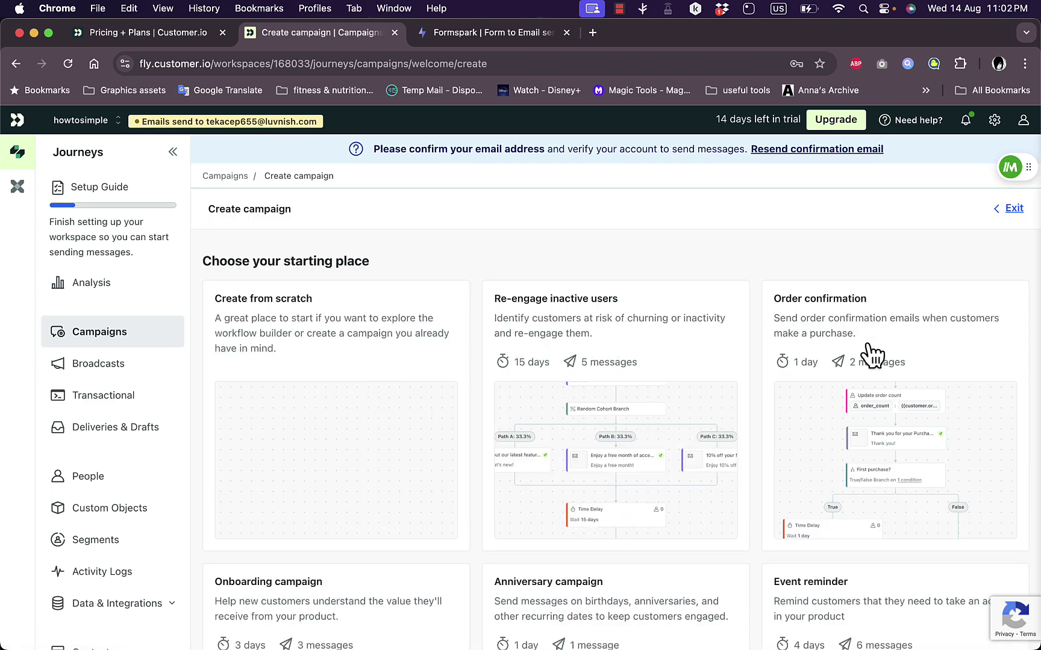
scroll(831, 409, "down", 3)
scroll(833, 411, "down", 4)
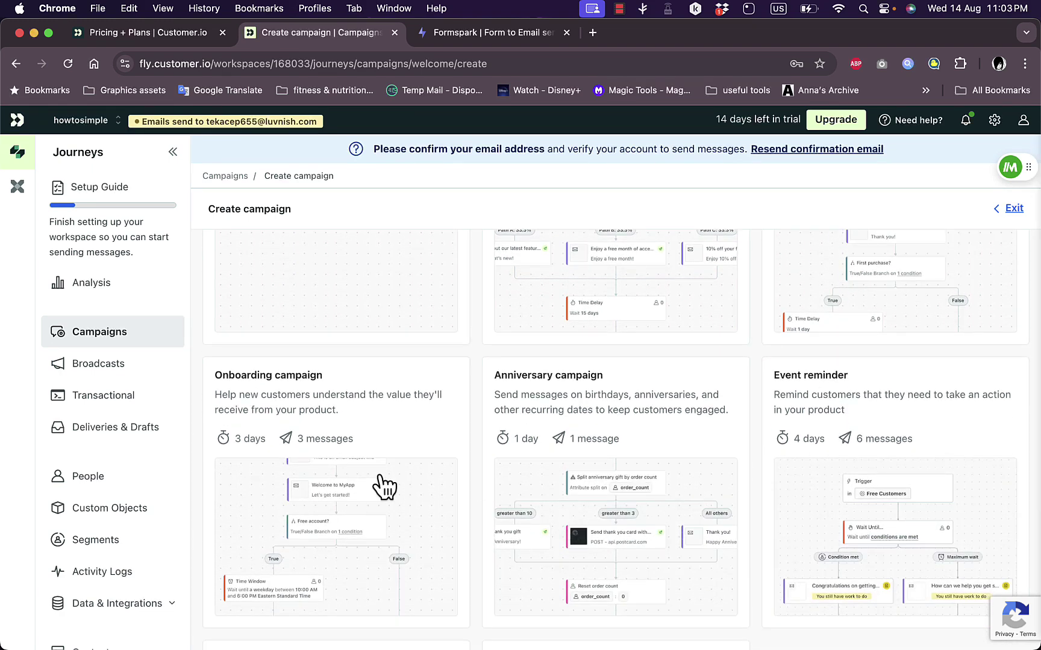
scroll(385, 486, "down", 9)
scroll(384, 487, "up", 16)
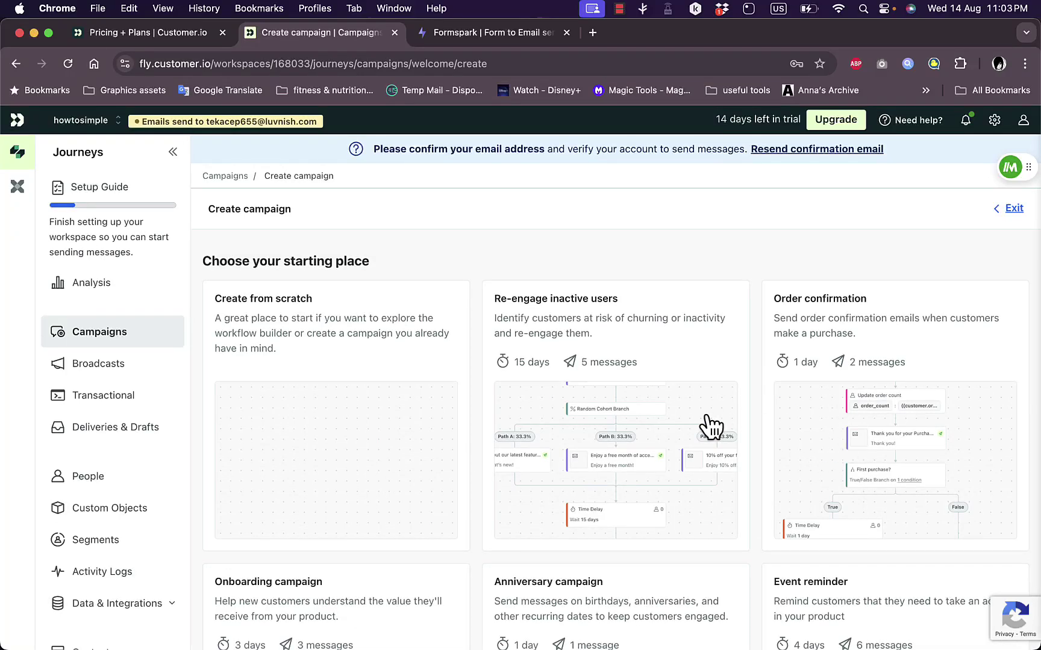
Create a campaign from the Order confirmation template and review its purchase-triggered workflow
left_click(868, 425)
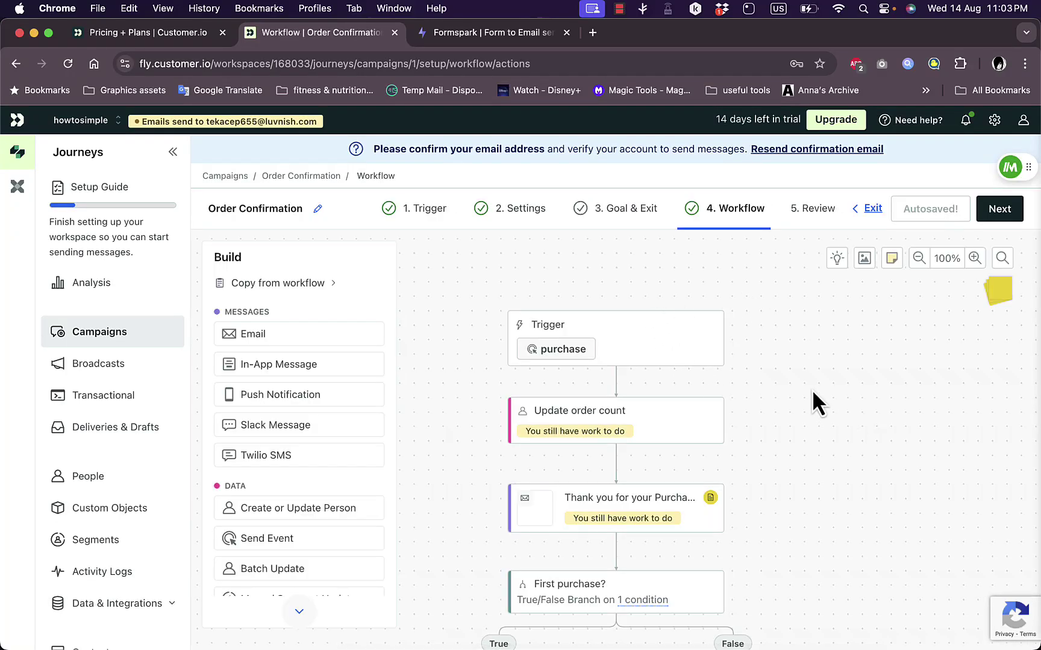
scroll(812, 363, "down", 2)
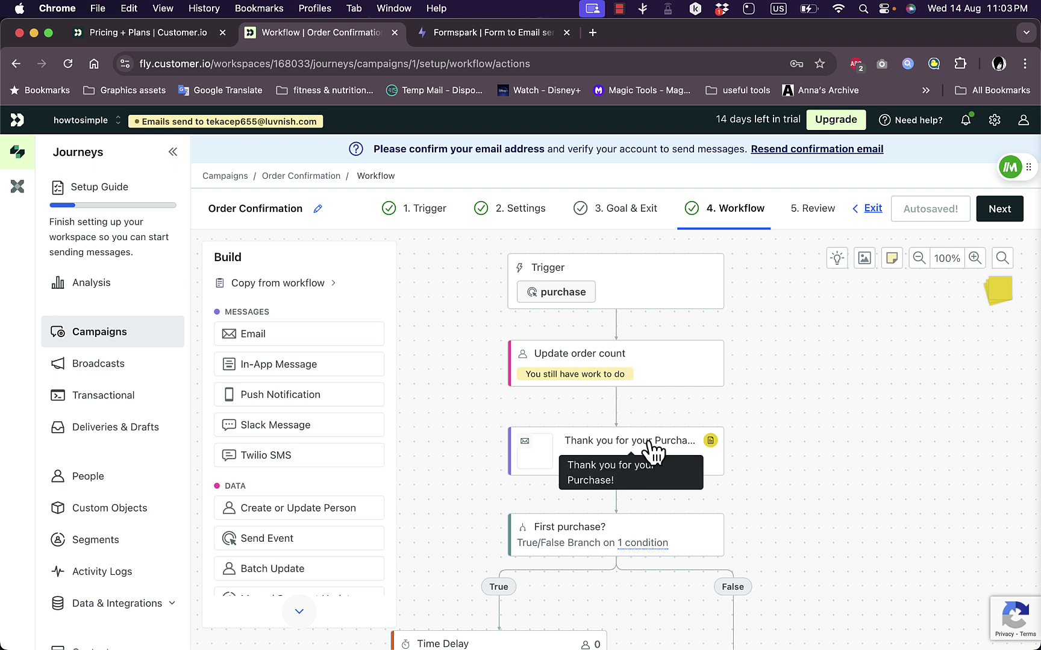
scroll(748, 471, "down", 3)
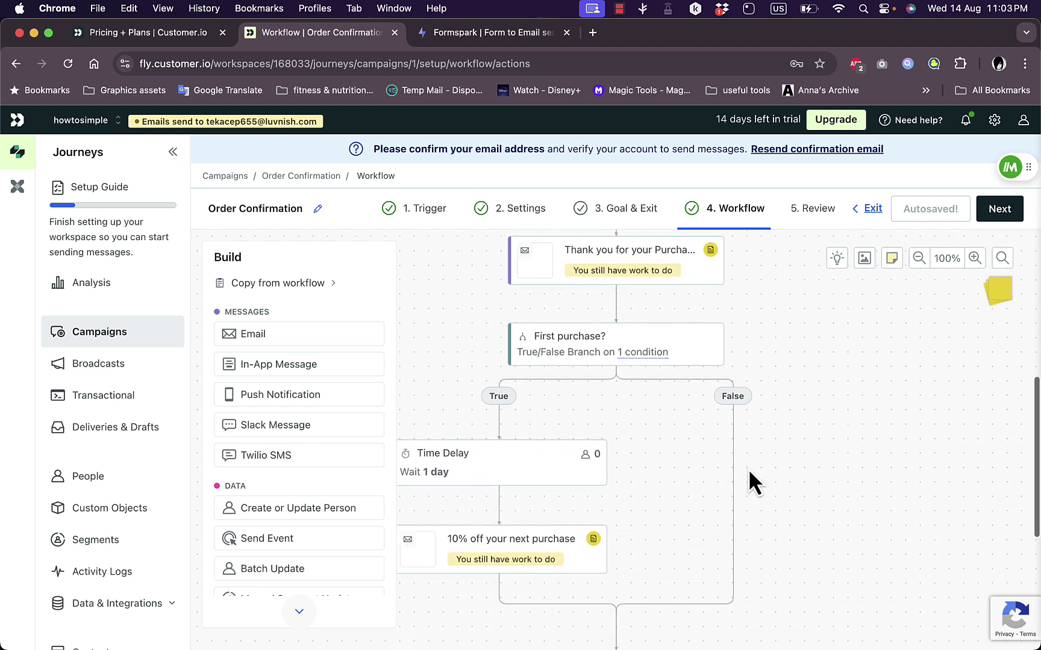
scroll(794, 439, "down", 4)
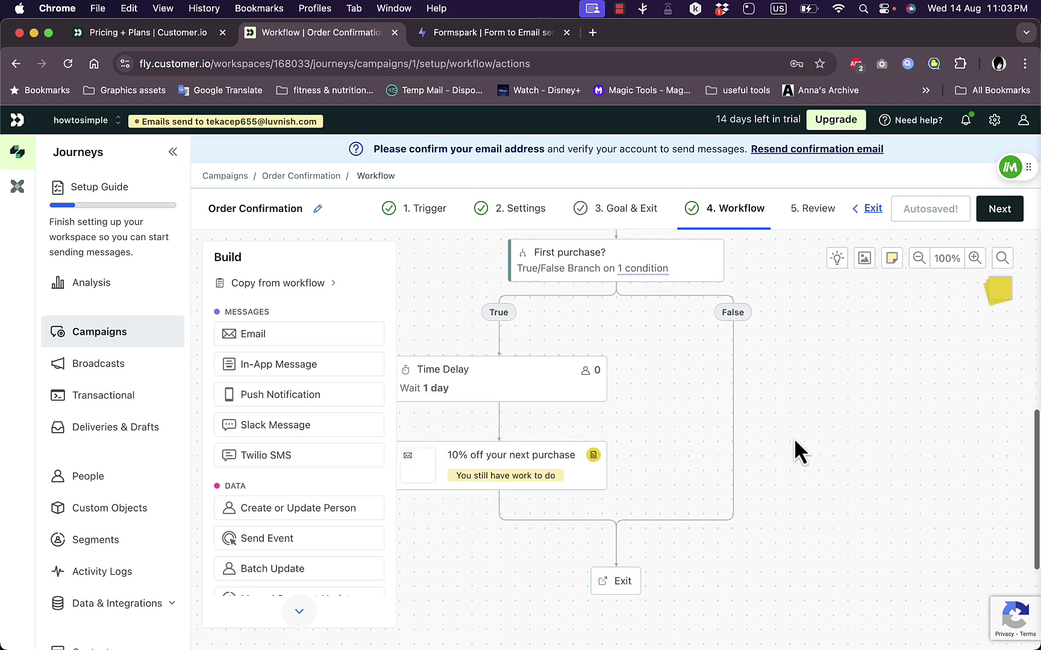
scroll(794, 438, "up", 4)
scroll(794, 438, "up", 6)
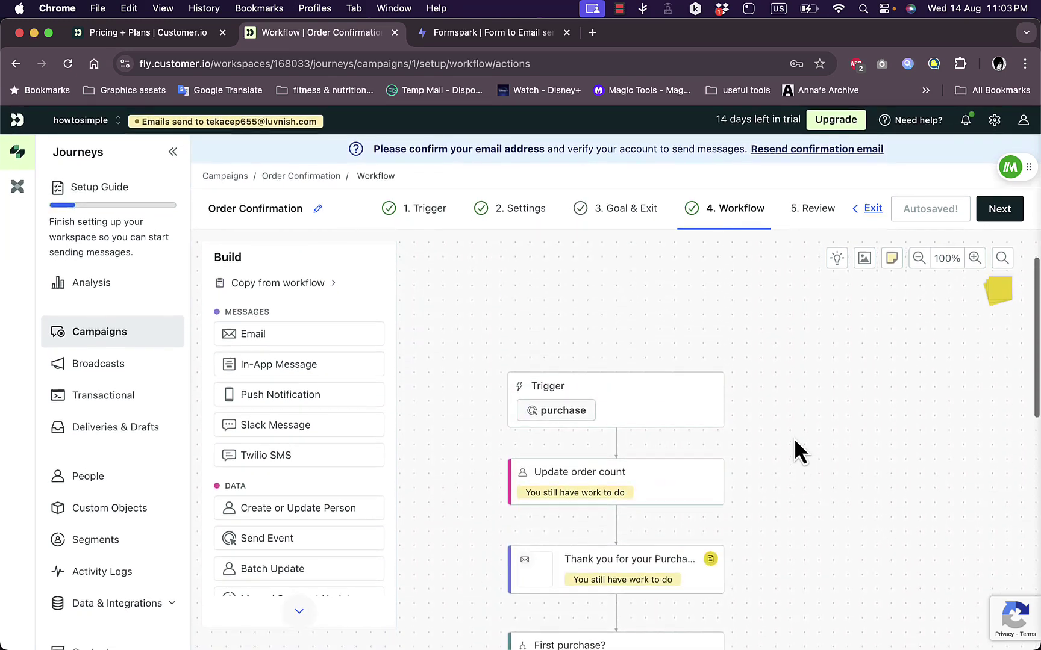
scroll(726, 396, "down", 4)
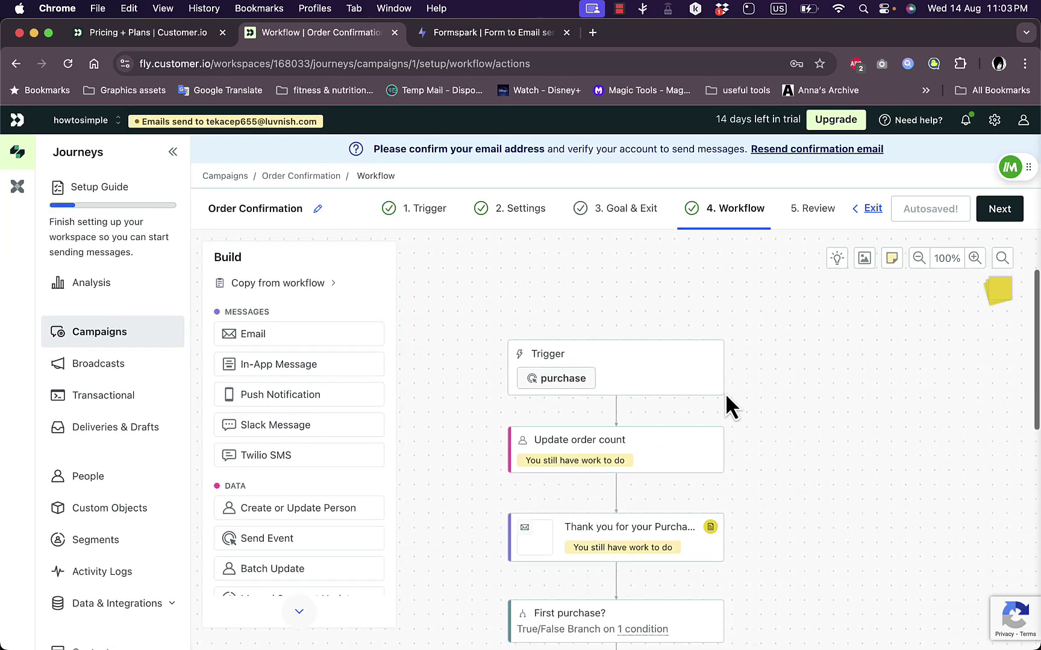
scroll(725, 396, "up", 1)
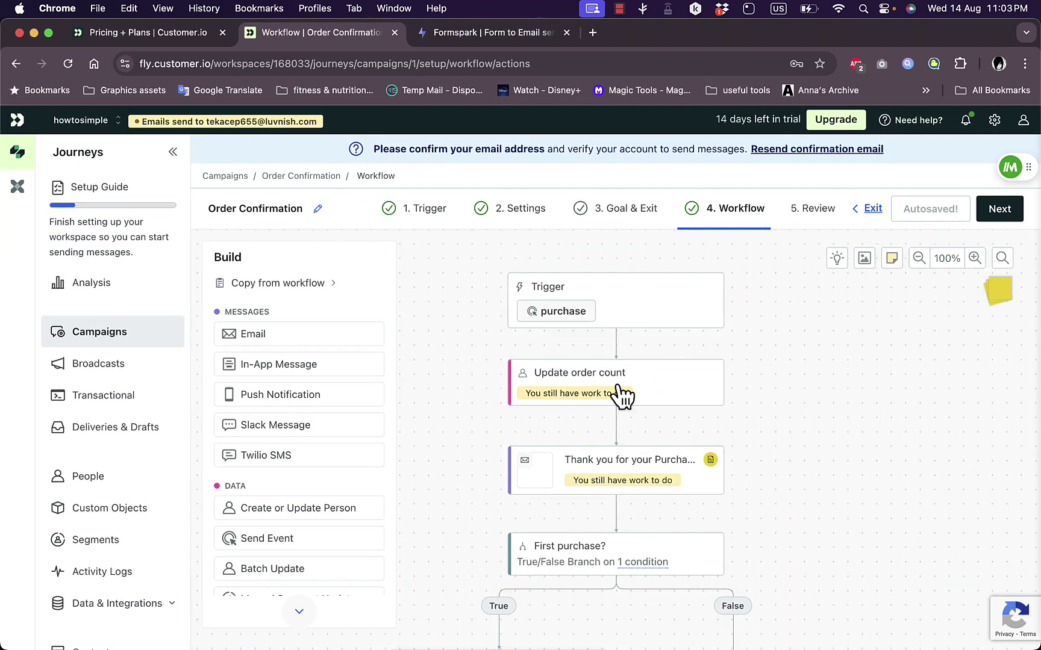
scroll(766, 500, "down", 1)
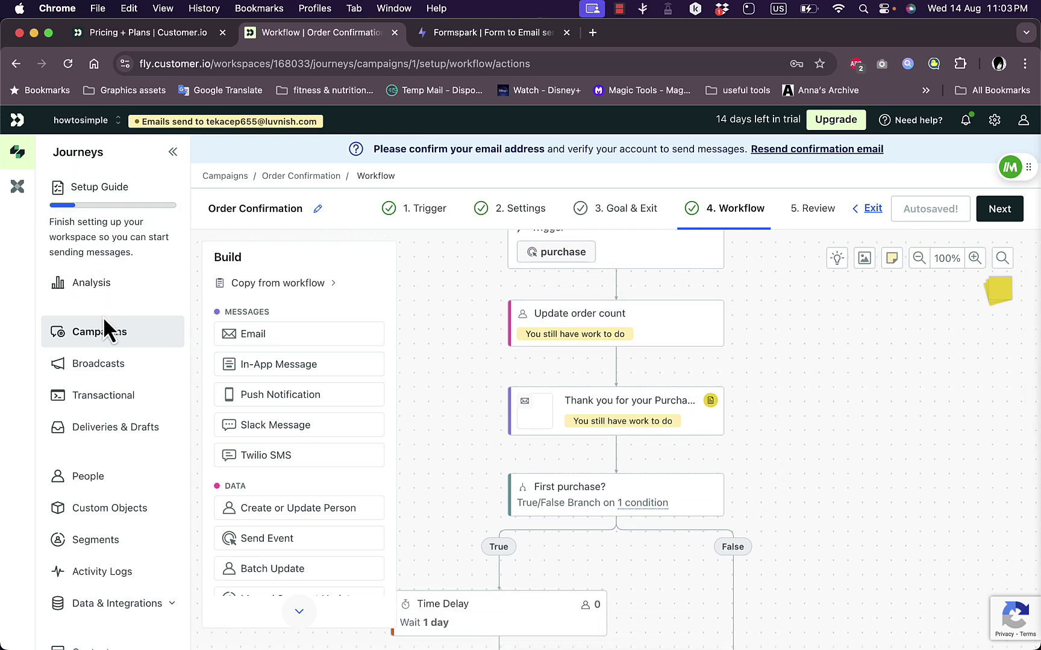
left_click(99, 372)
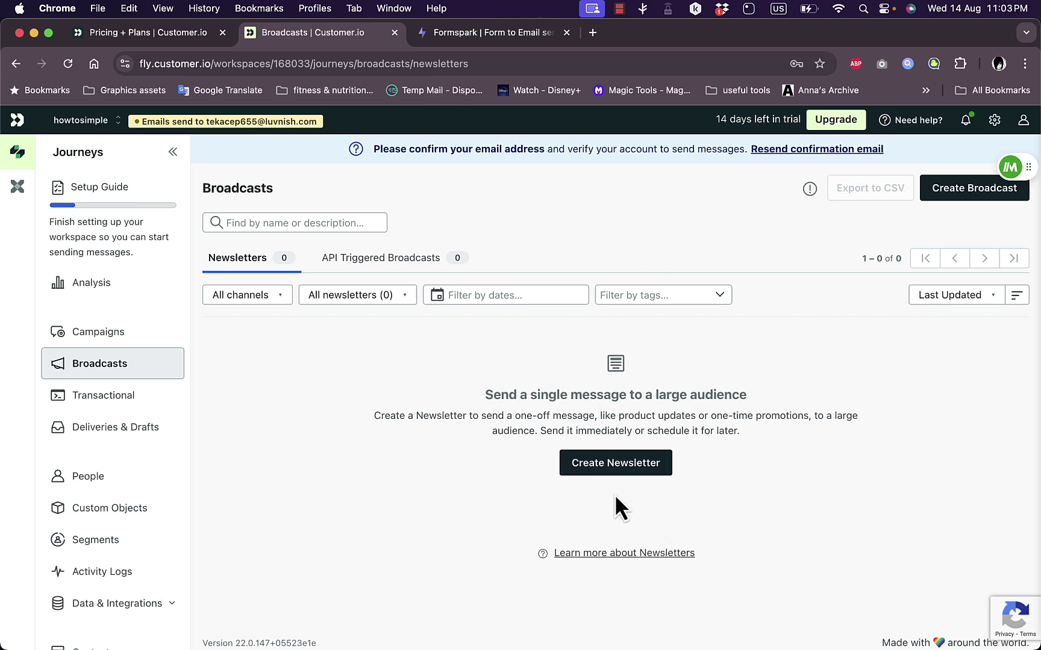
Create a Newsletter broadcast named 'test'
left_click(940, 196)
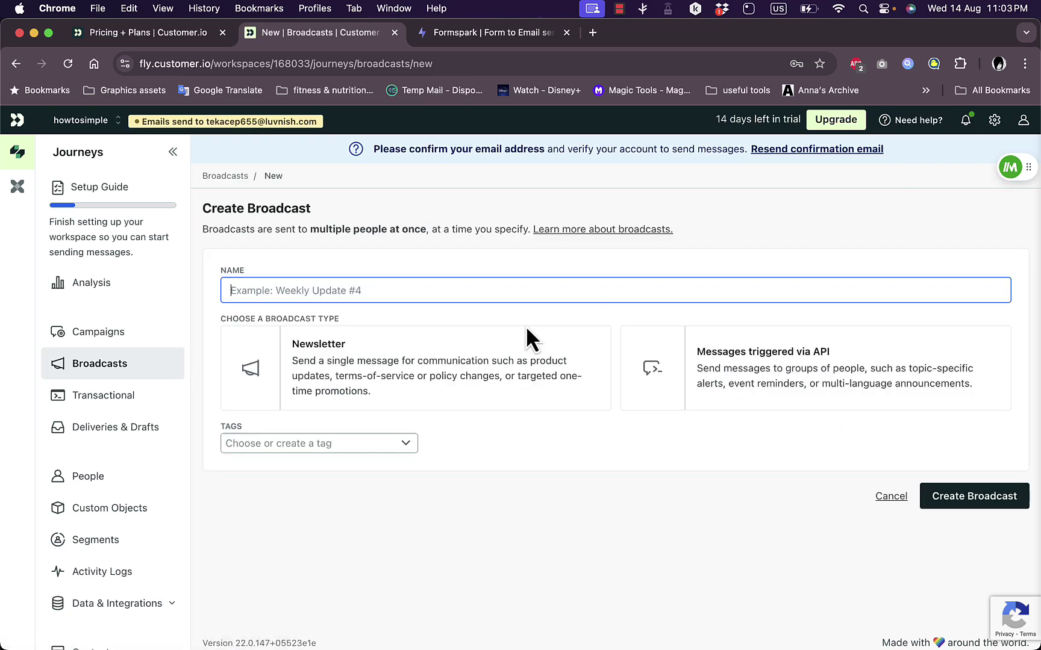
type("test")
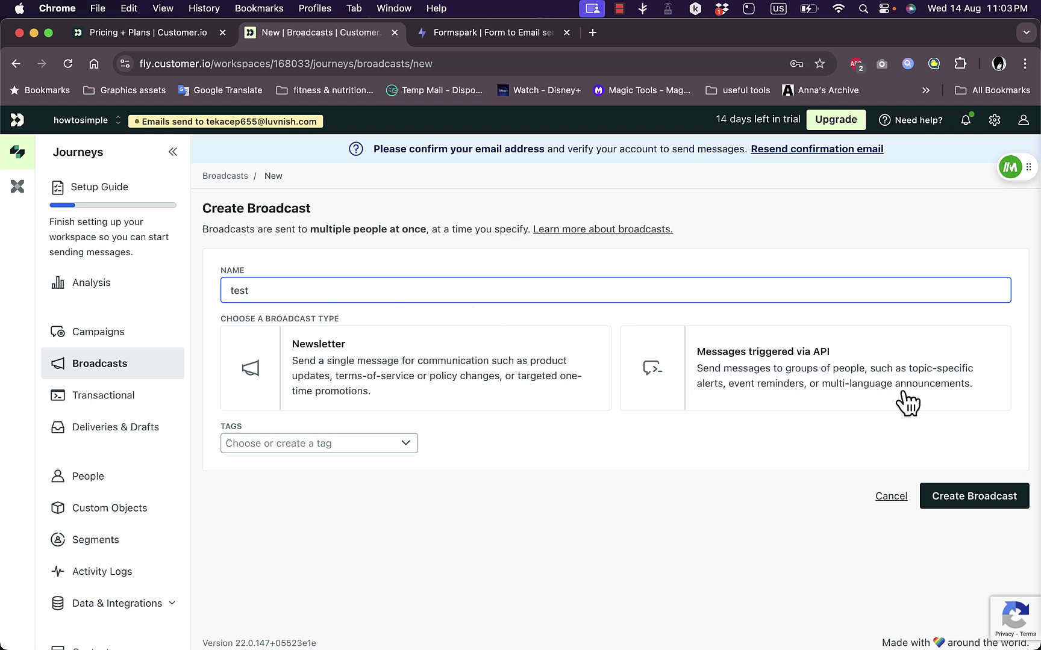
left_click(965, 506)
left_click(481, 367)
left_click(988, 500)
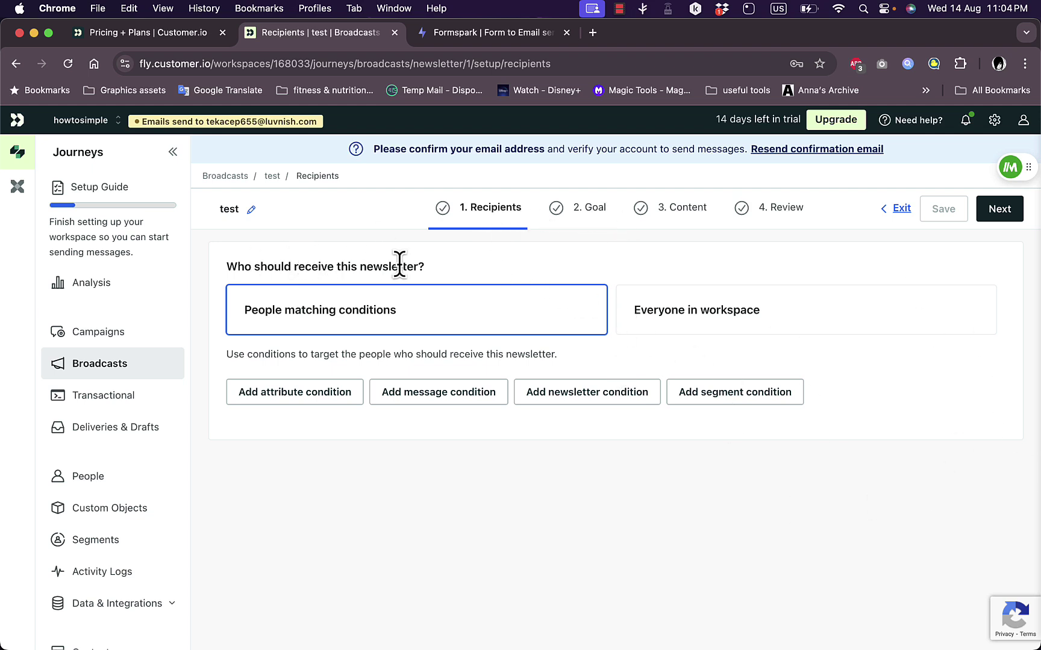
Toggle recipients between everyone and matching conditions, then discard changes and open Transactional
left_click(676, 307)
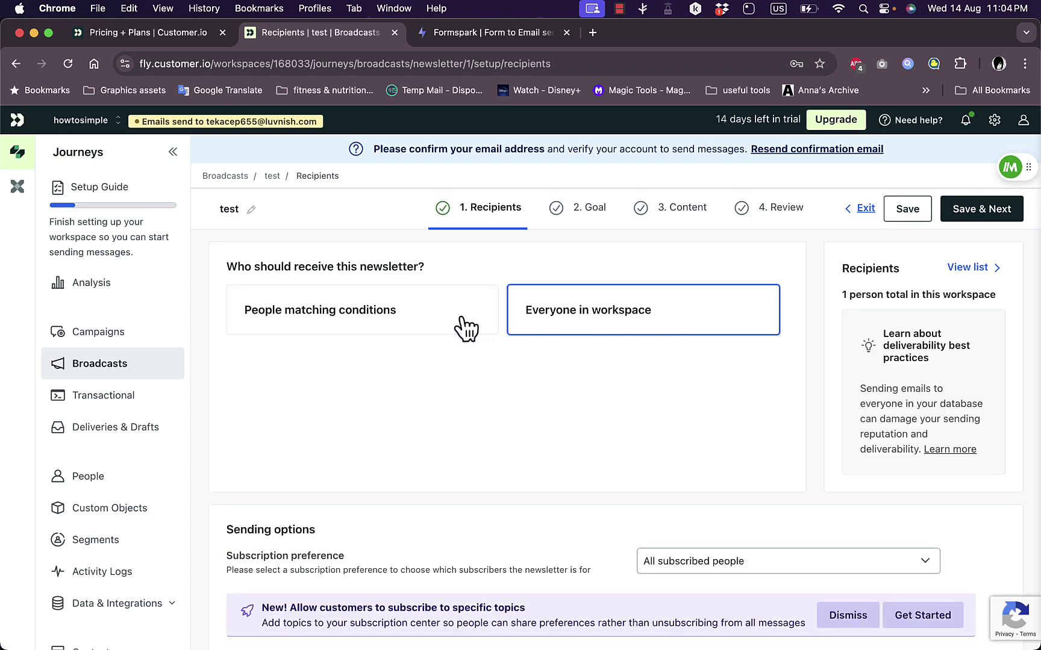
left_click(445, 314)
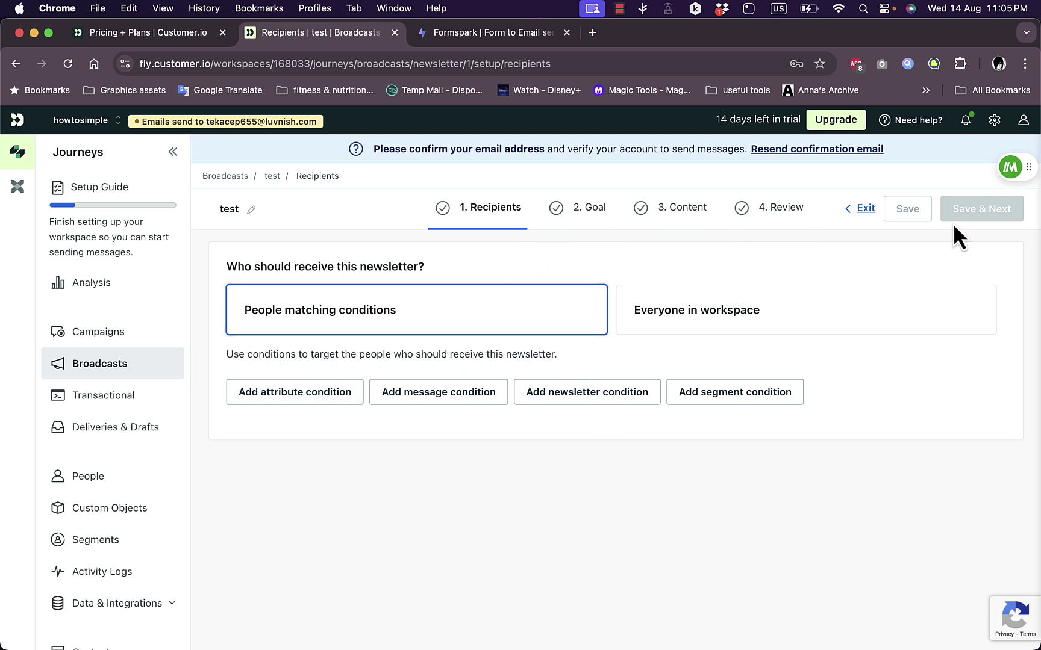
left_click(108, 404)
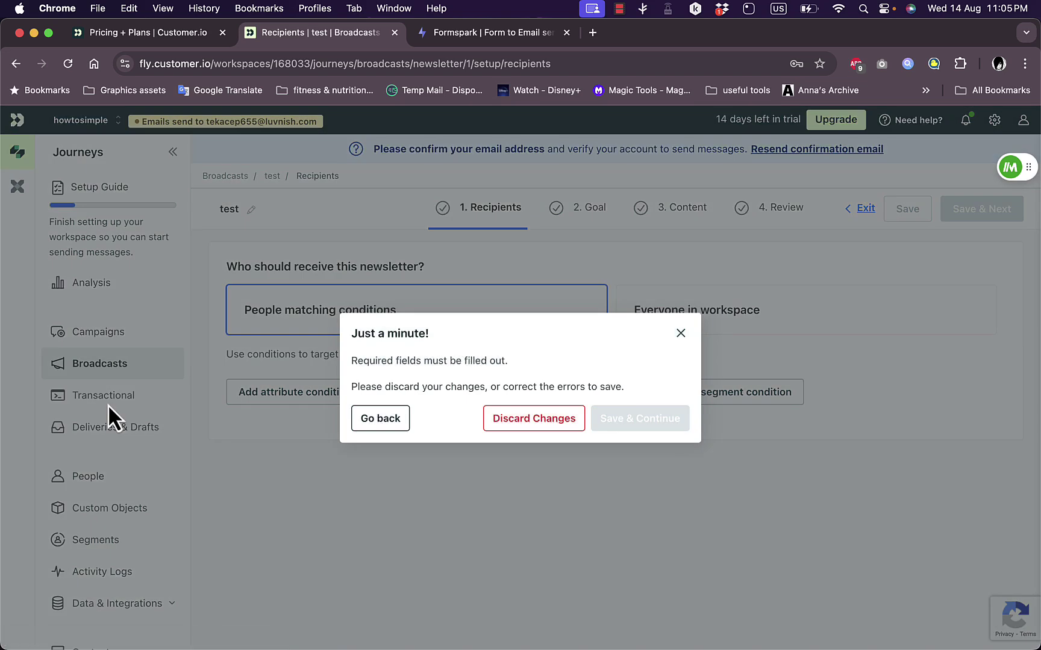
left_click(542, 422)
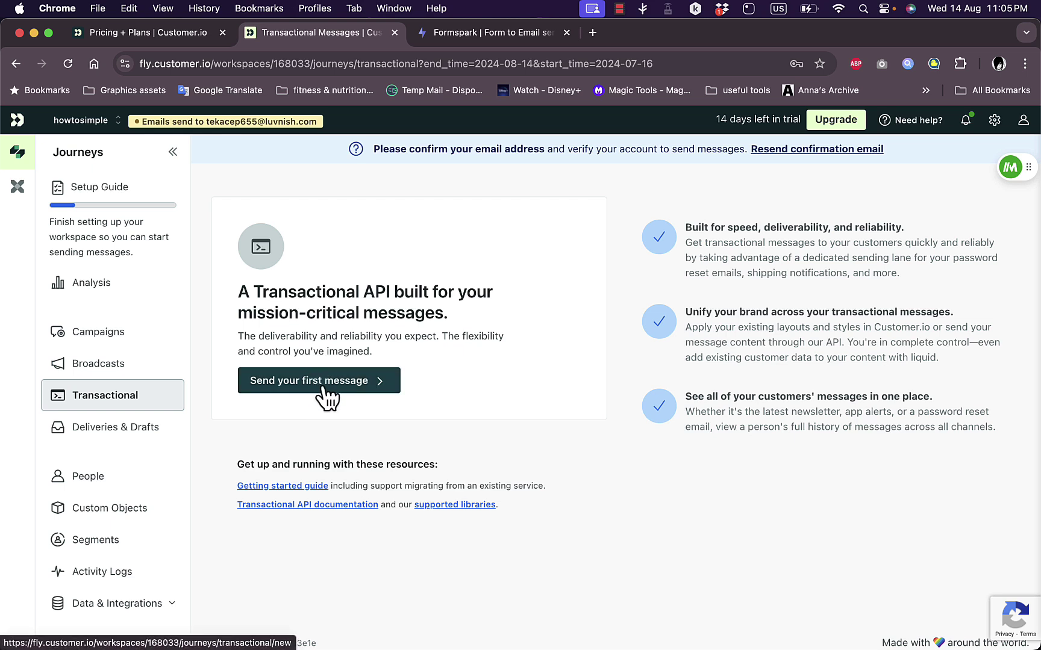
Check the empty Deliveries & Drafts log, then open the People list
left_click(121, 429)
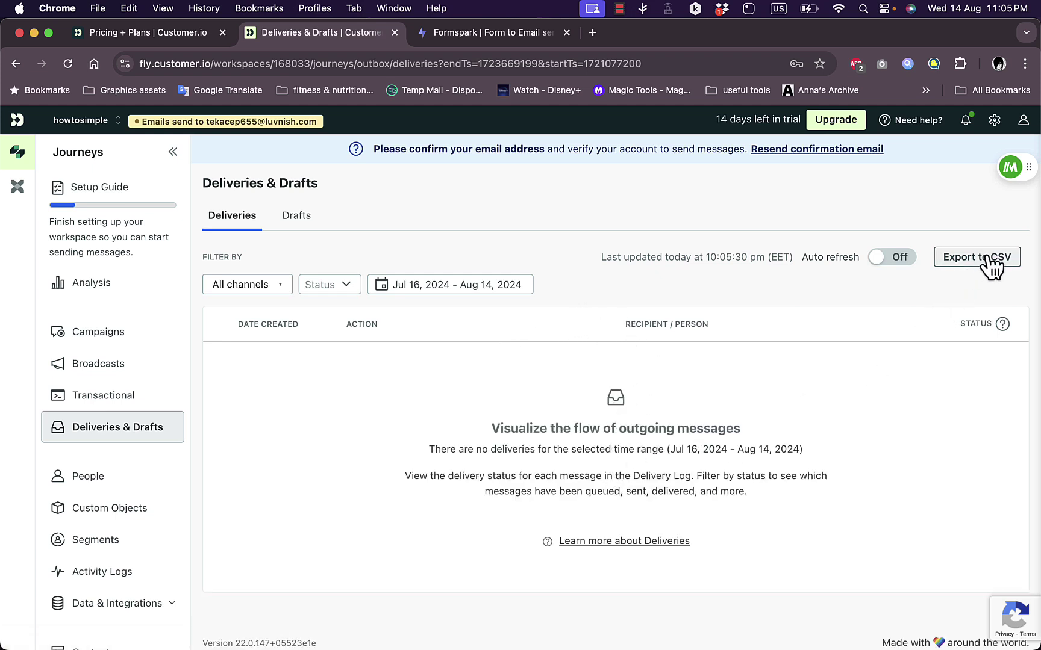
left_click(94, 476)
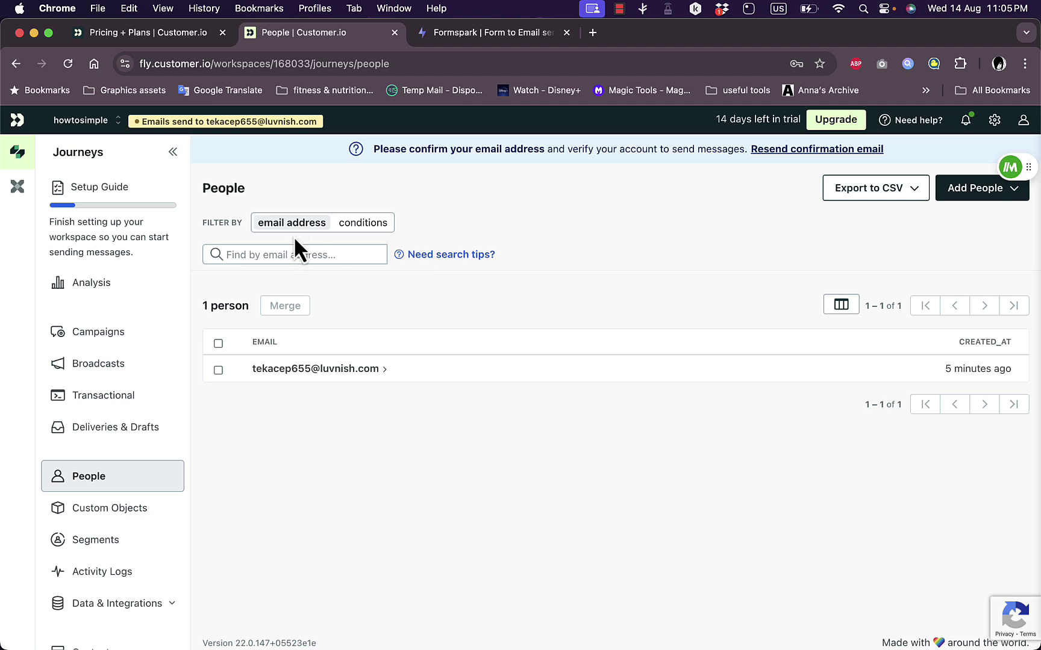
Look over the Export to CSV and Add People menus, then open the Add a Person form
left_click(914, 191)
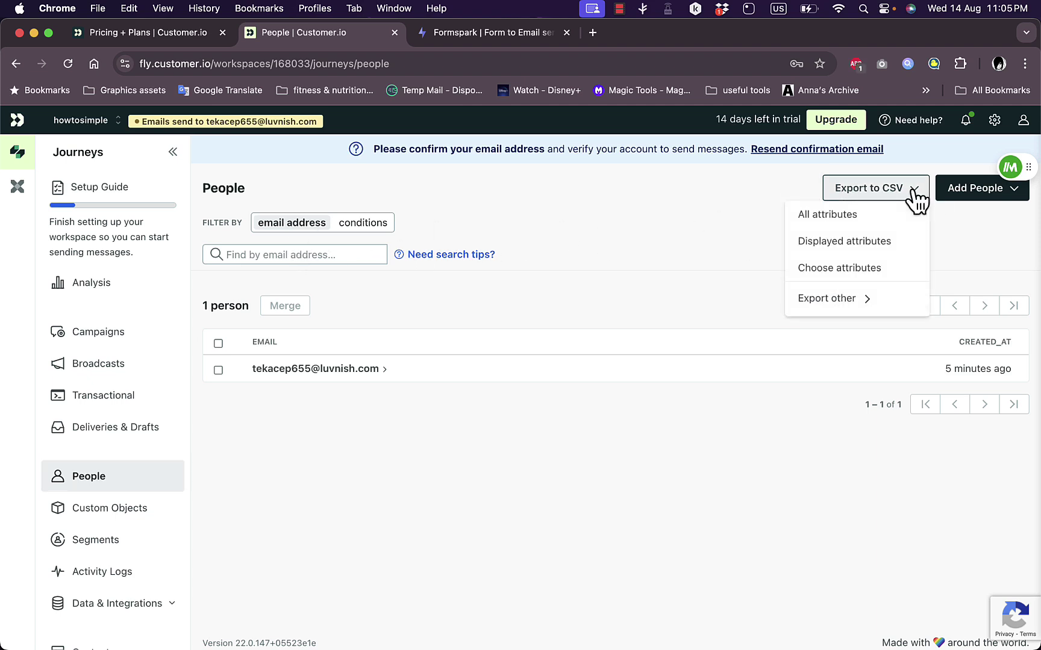
left_click(978, 206)
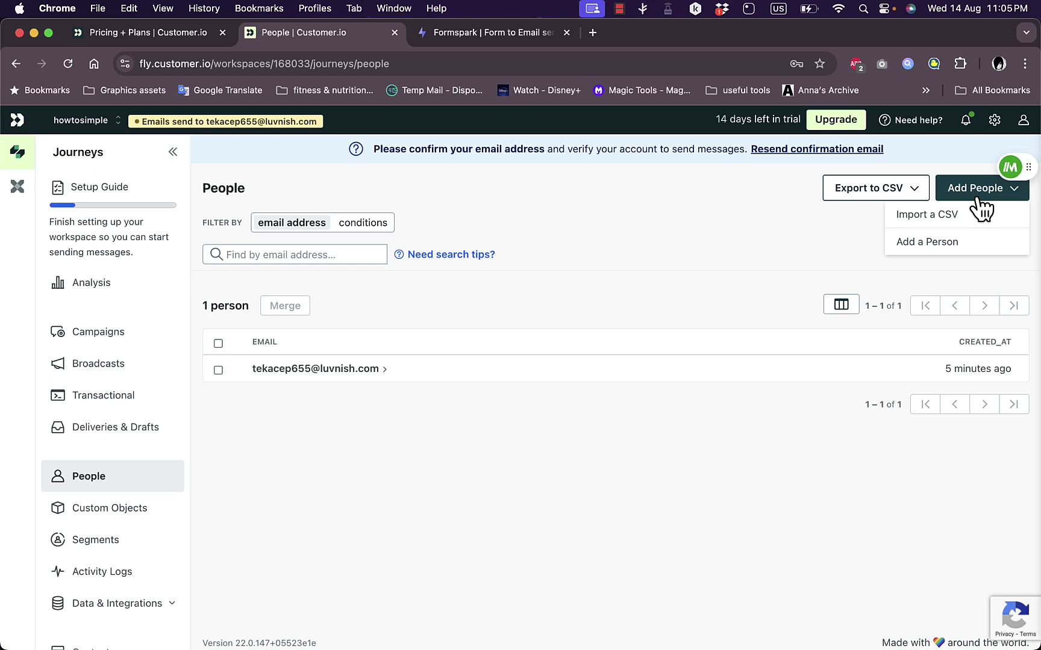
left_click(938, 252)
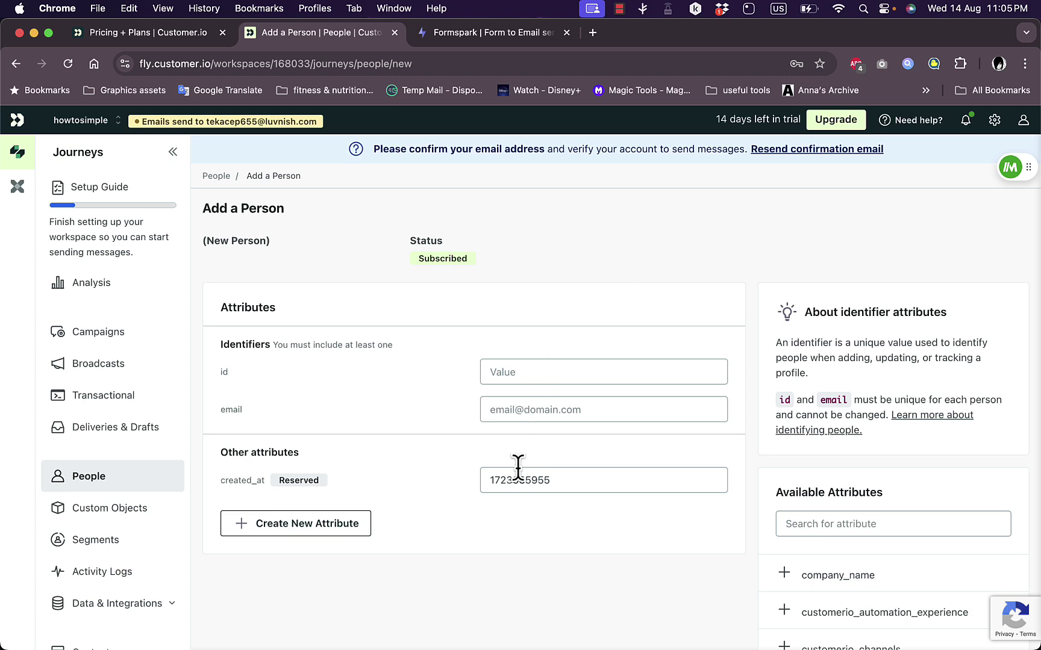
scroll(518, 470, "down", 5)
scroll(518, 470, "up", 5)
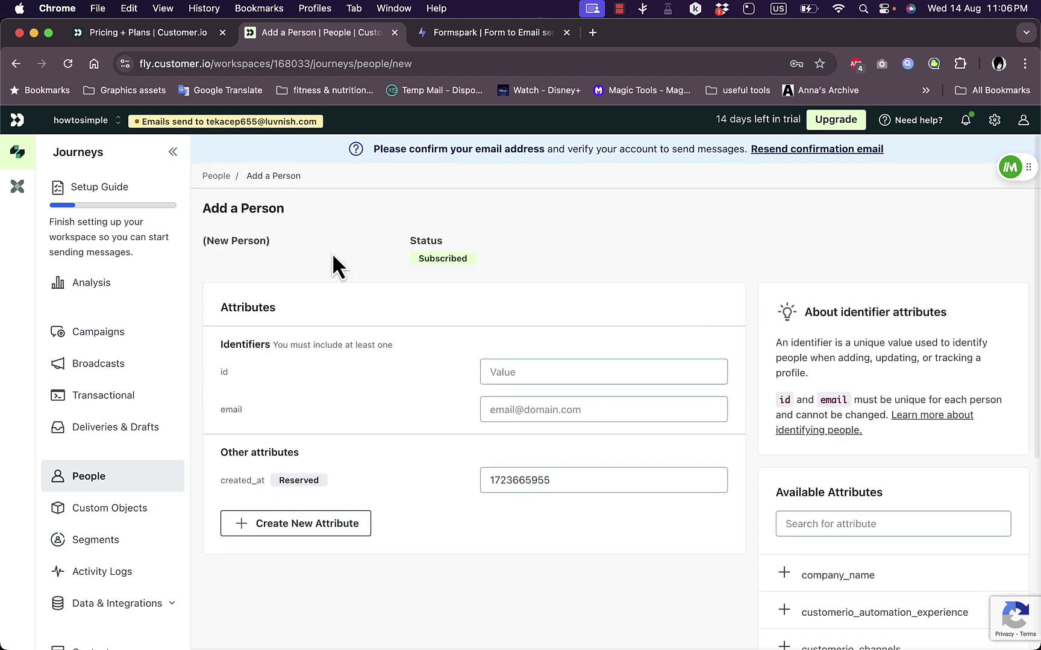
Visit the Custom Objects page, then browse the Segments list
left_click(105, 508)
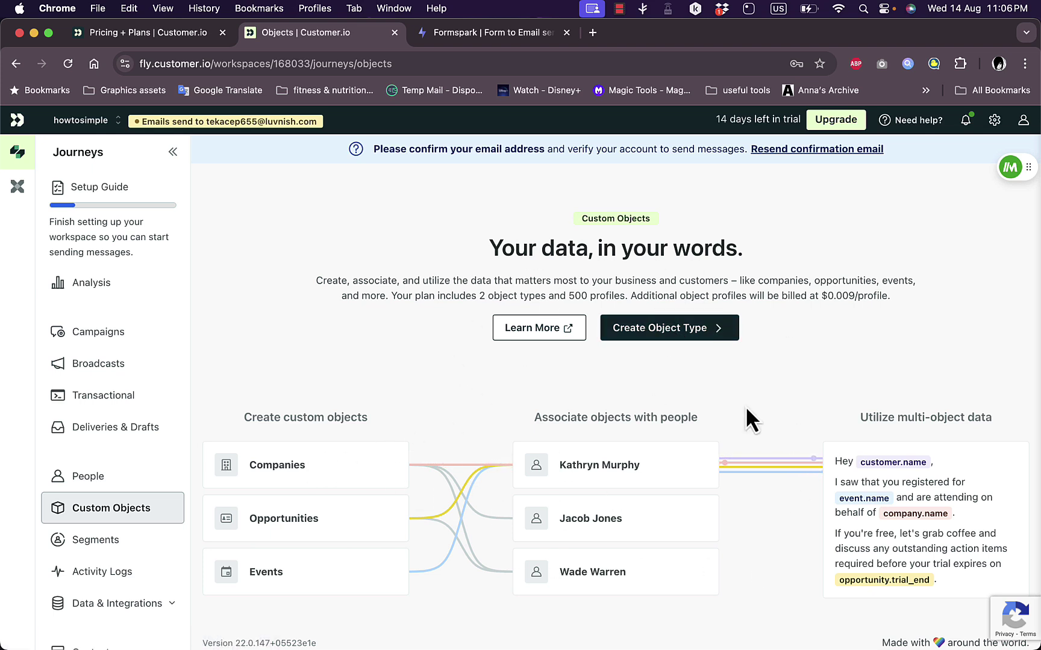
left_click(103, 541)
scroll(622, 296, "down", 10)
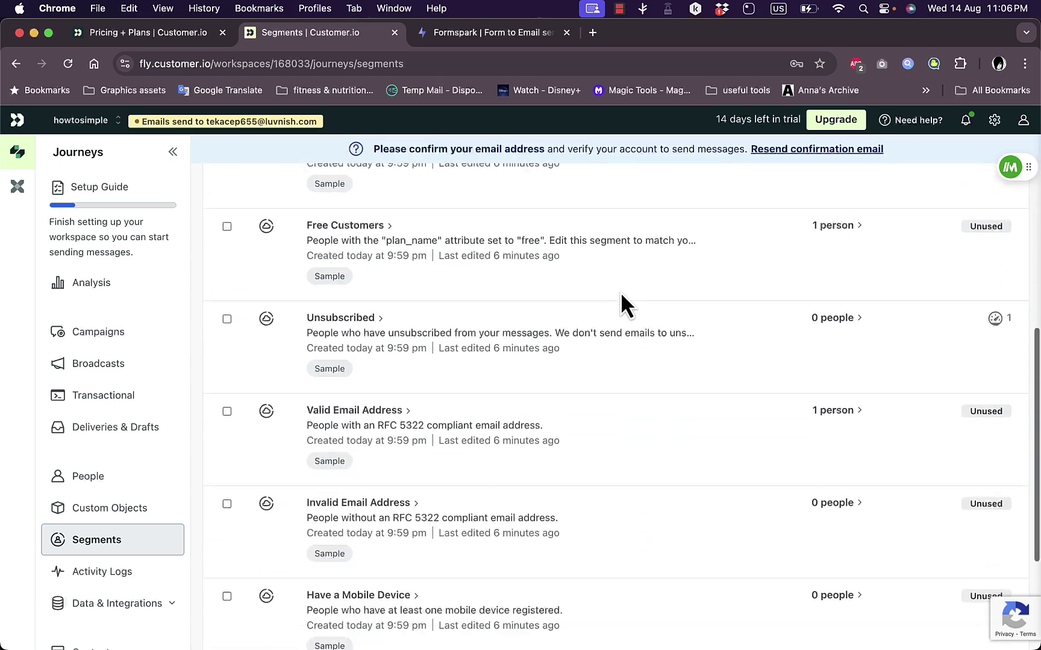
scroll(621, 292, "up", 10)
scroll(618, 309, "down", 2)
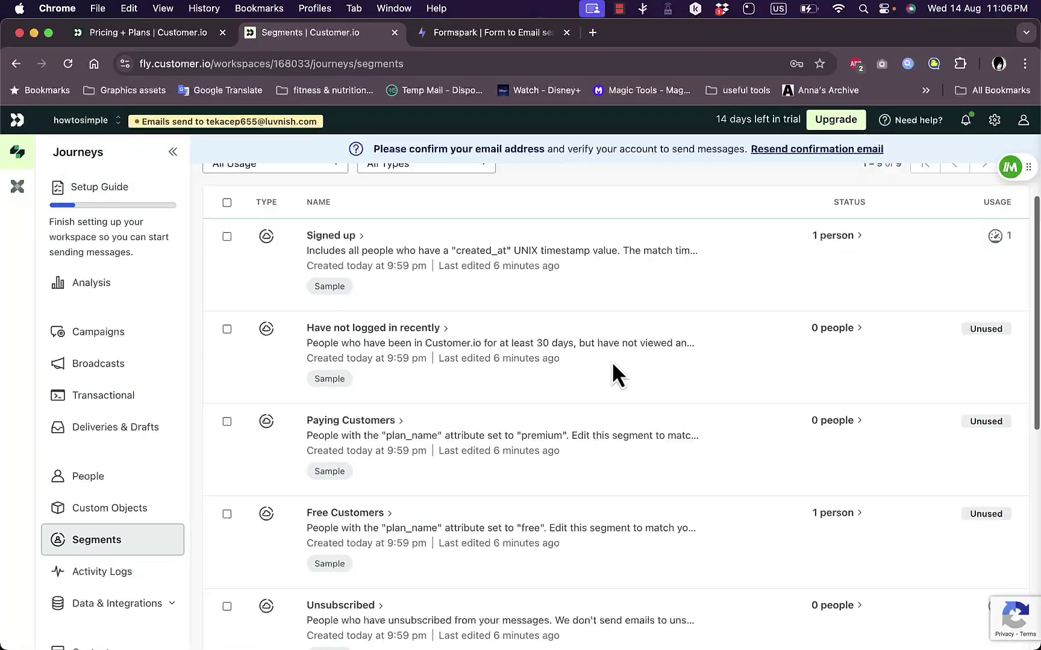
scroll(611, 361, "up", 2)
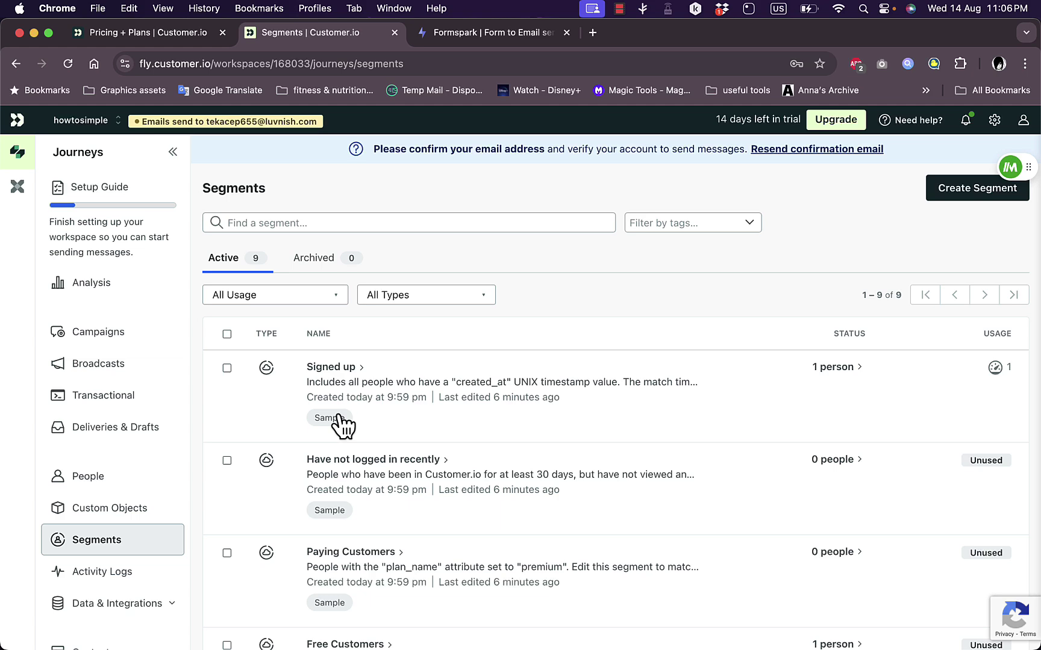
scroll(502, 443, "down", 10)
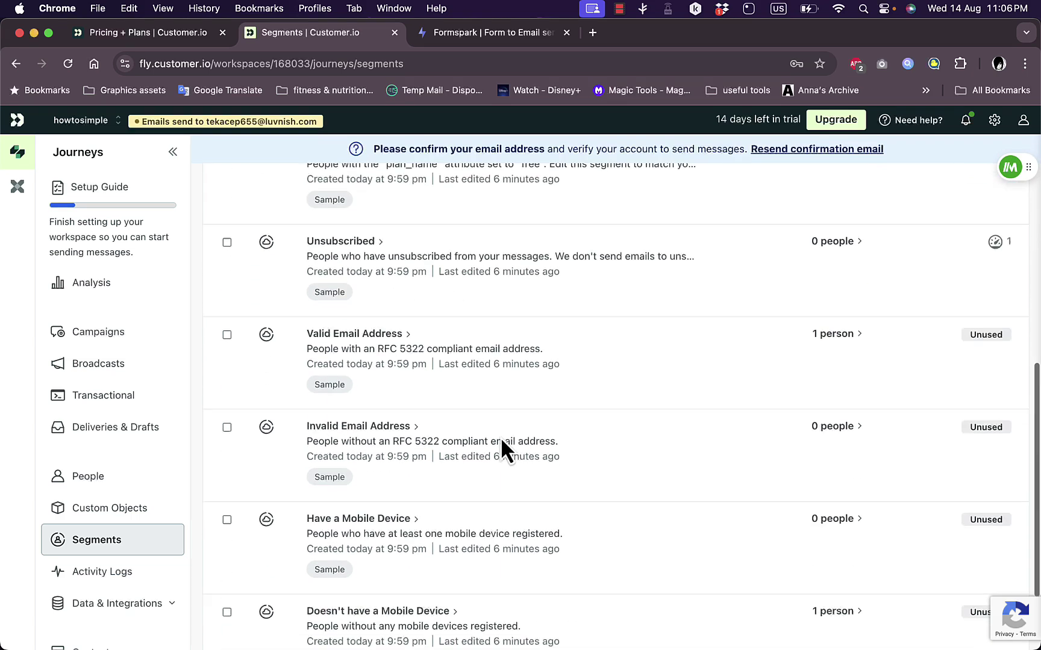
scroll(501, 439, "up", 10)
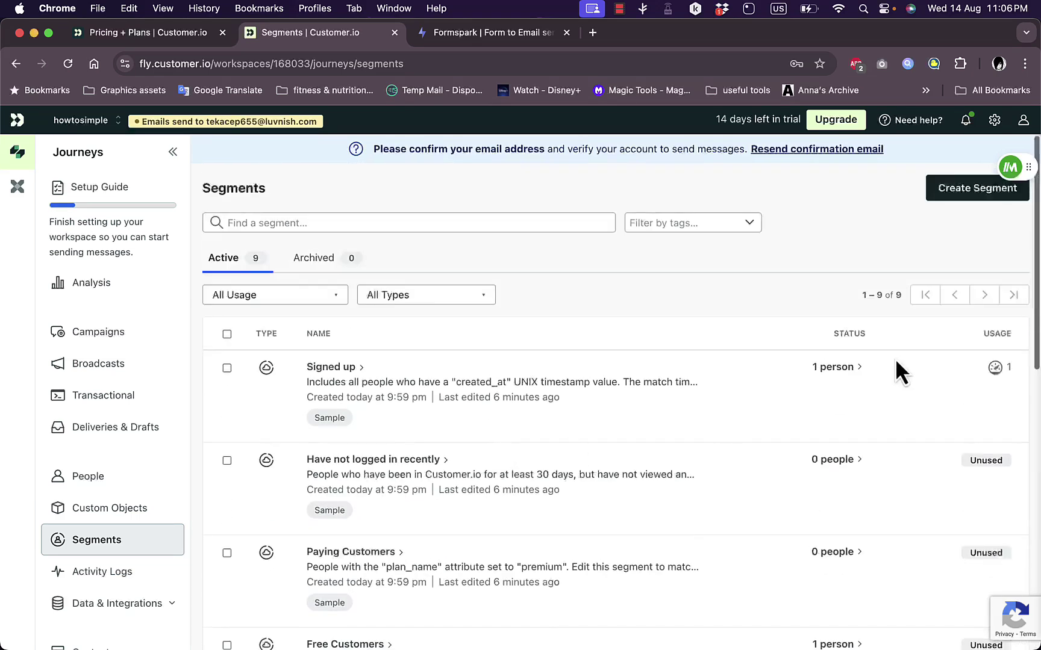
Start a new segment and look over the blank name, description and segment-type form
left_click(961, 194)
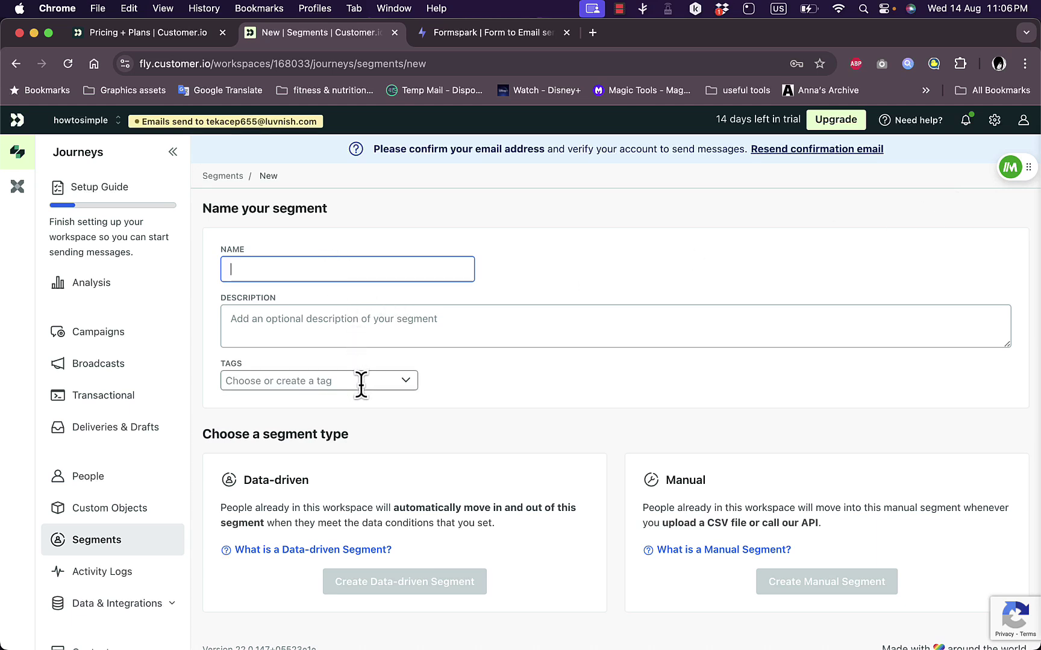
scroll(405, 475, "down", 1)
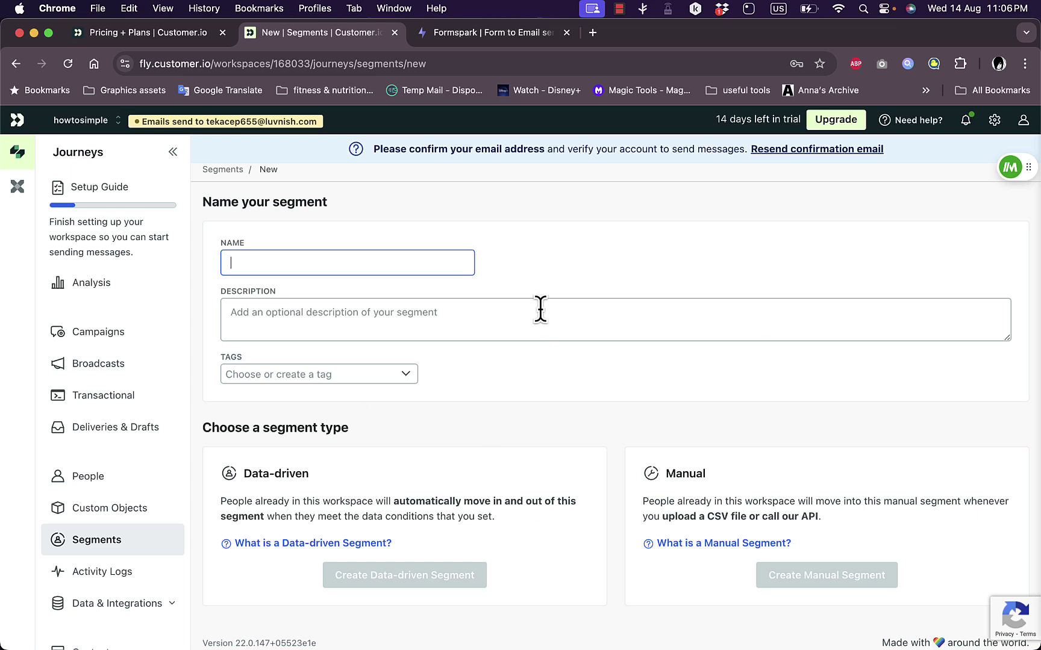
scroll(128, 561, "down", 1)
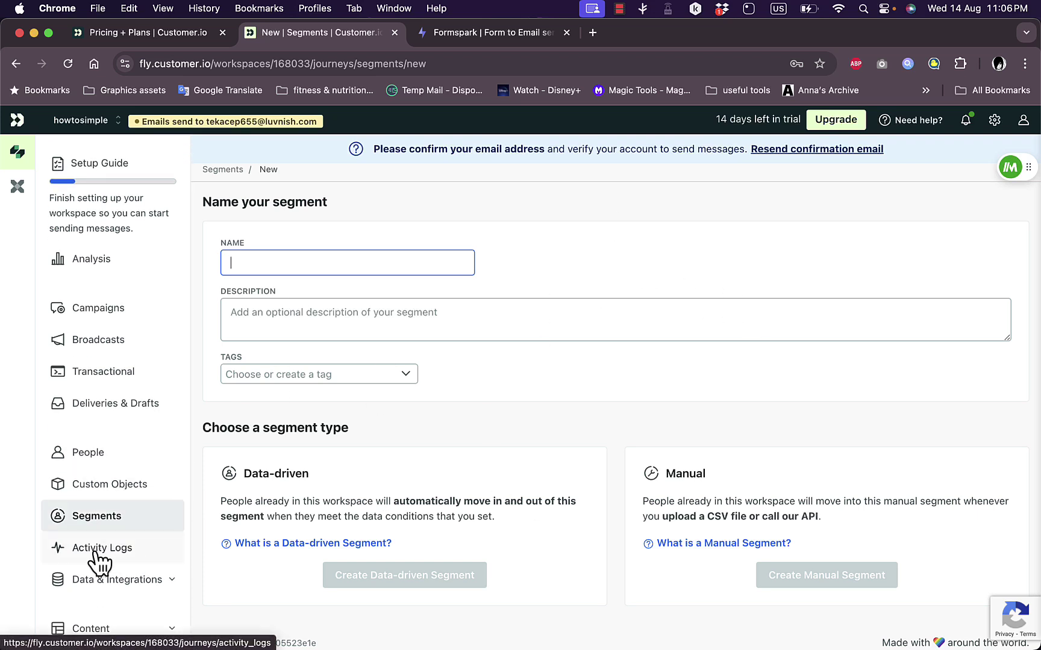
Review the Activity Logs, then browse Integrations, where only the Customer.io API is enabled for data in
left_click(95, 553)
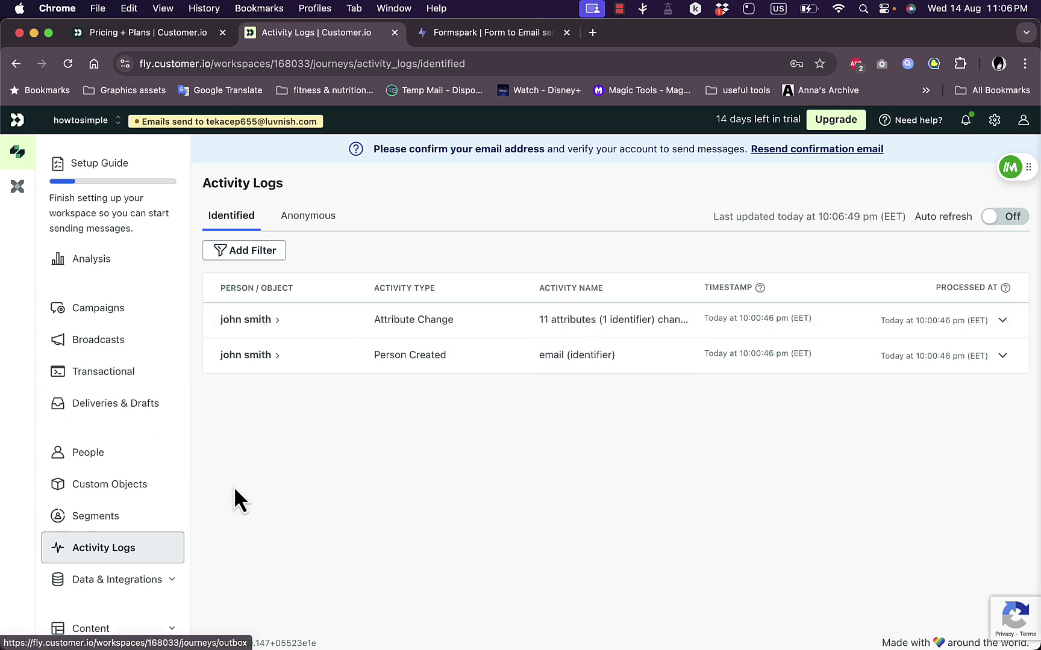
left_click(95, 580)
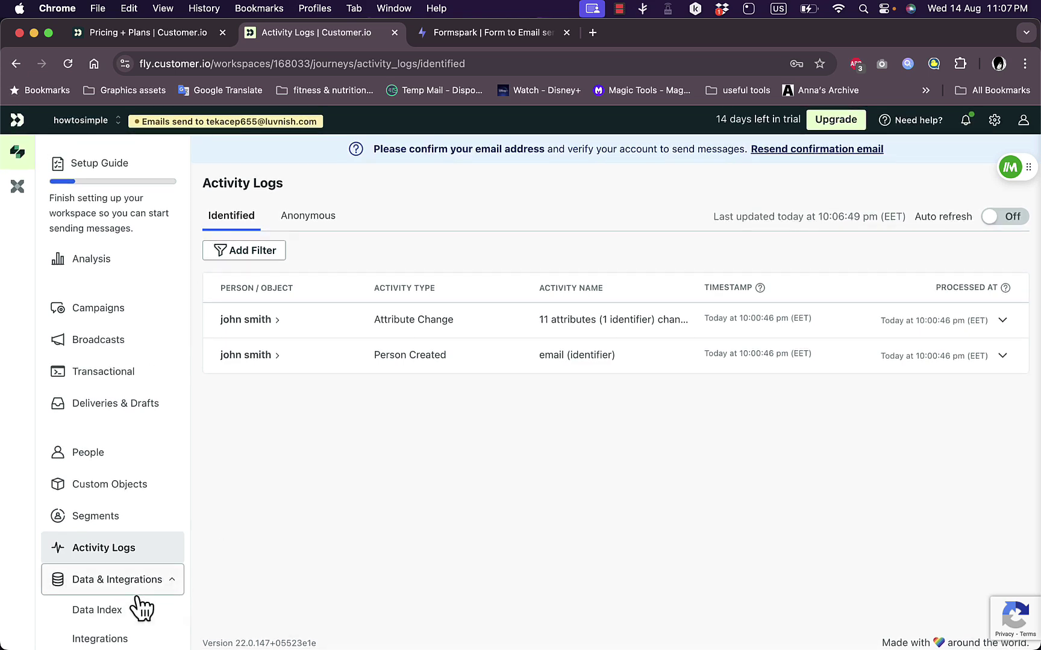
left_click(99, 640)
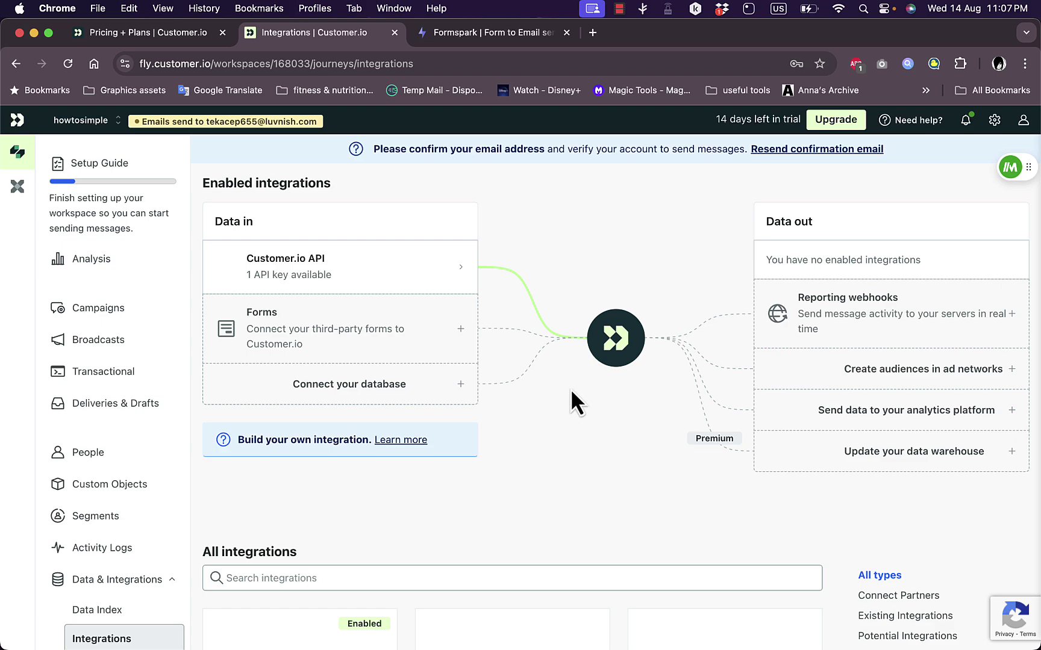
scroll(529, 507, "down", 5)
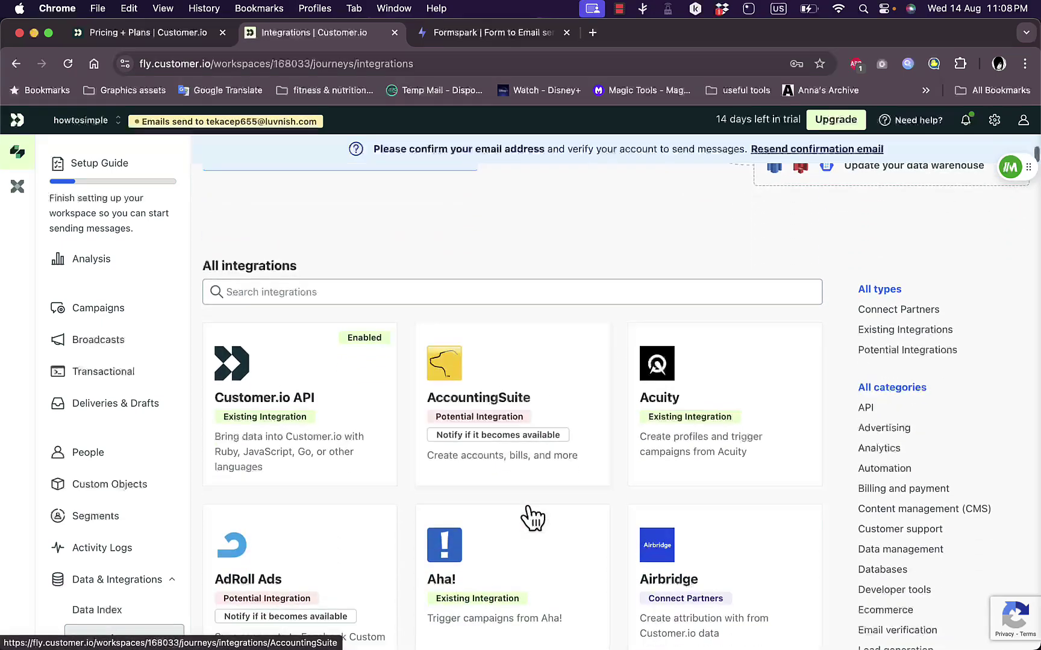
scroll(532, 517, "down", 15)
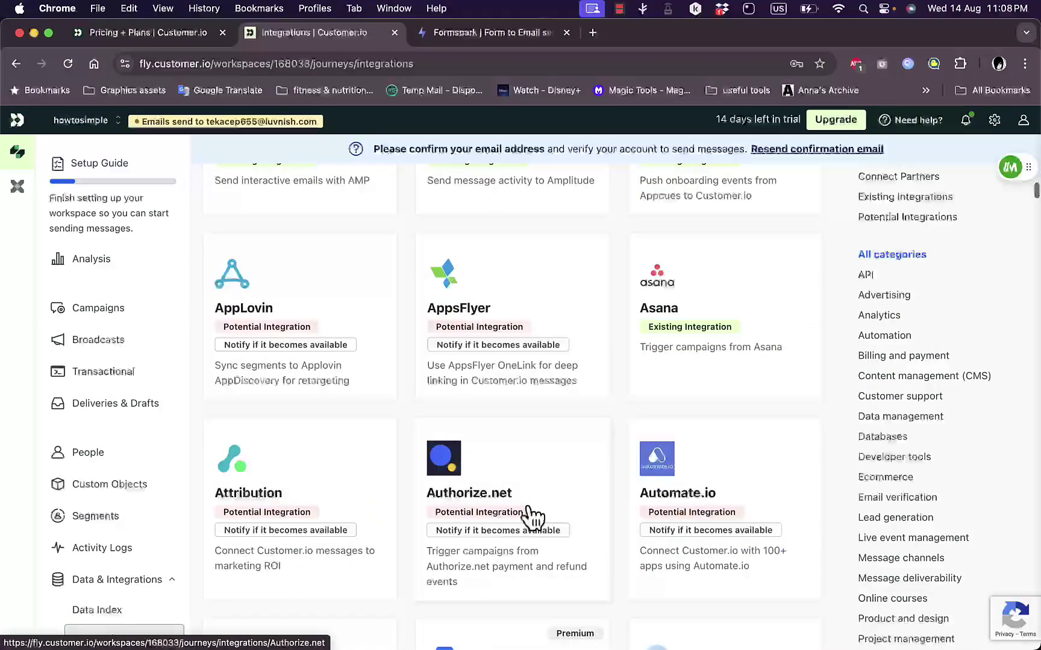
scroll(532, 517, "down", 2)
scroll(533, 516, "up", 12)
scroll(532, 517, "down", 18)
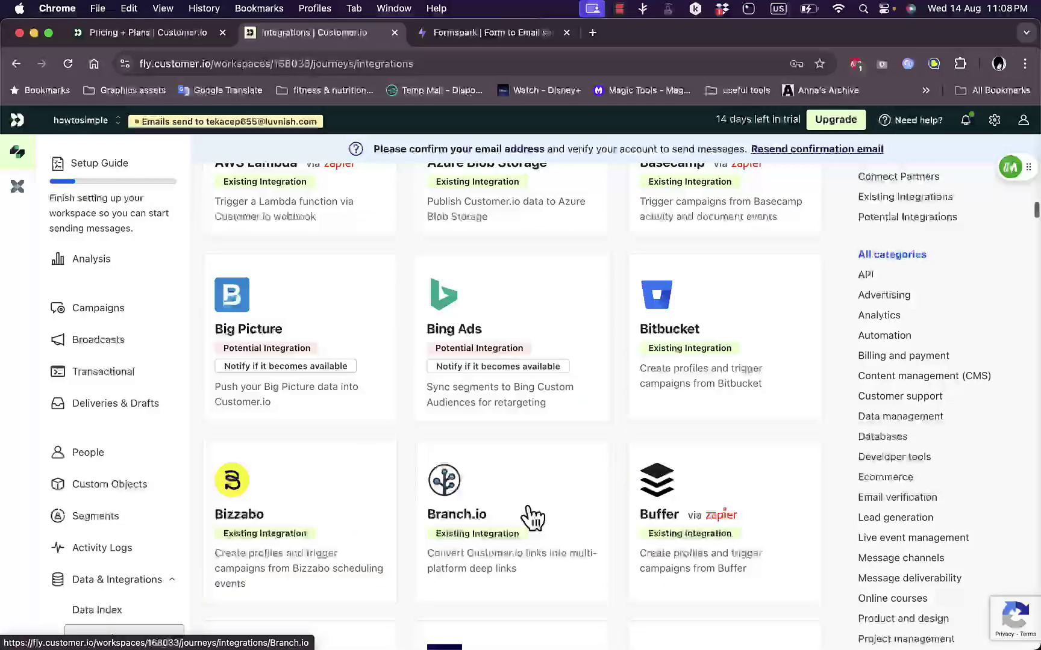
scroll(532, 516, "down", 6)
scroll(530, 516, "up", 20)
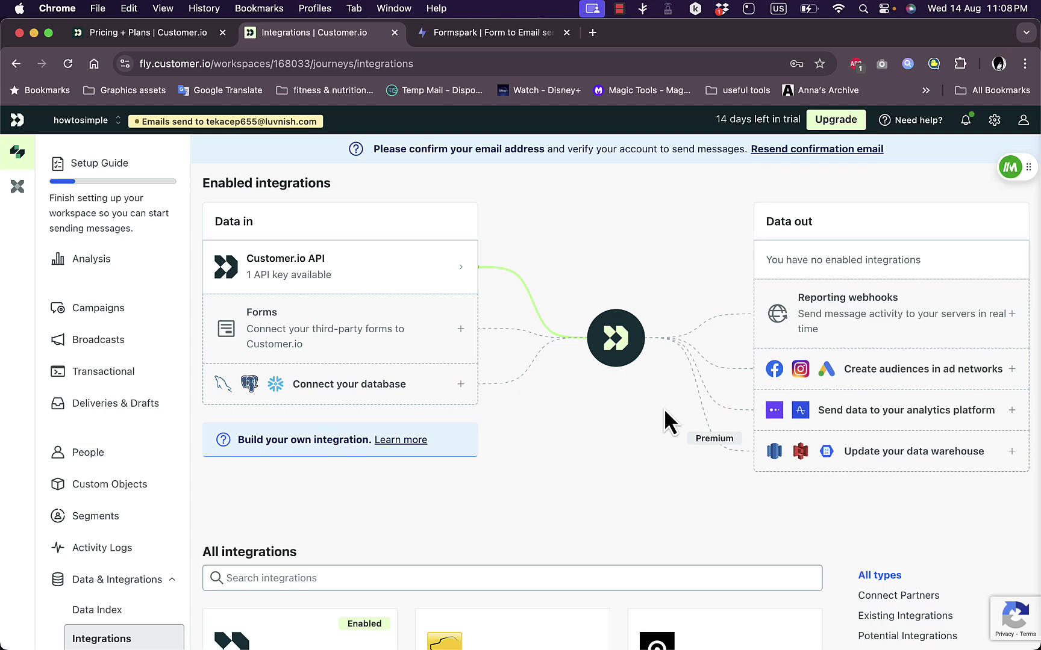
Set up Data Pipelines, answering None for the current CDP and 'Just check it out' as the goal
left_click(18, 190)
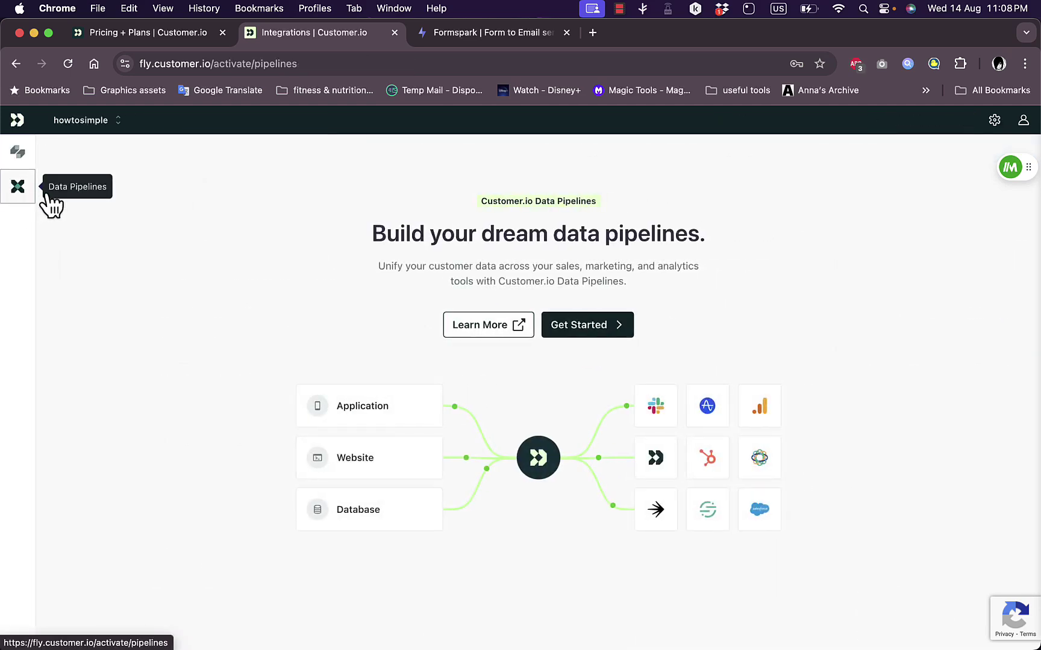
left_click(577, 319)
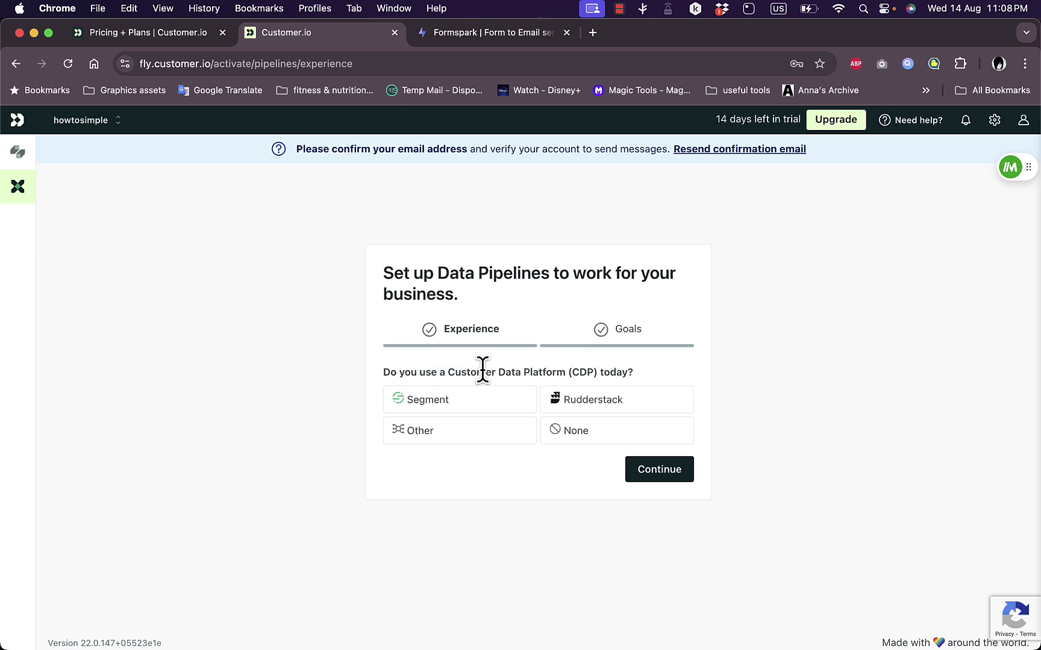
left_click(599, 436)
left_click(657, 472)
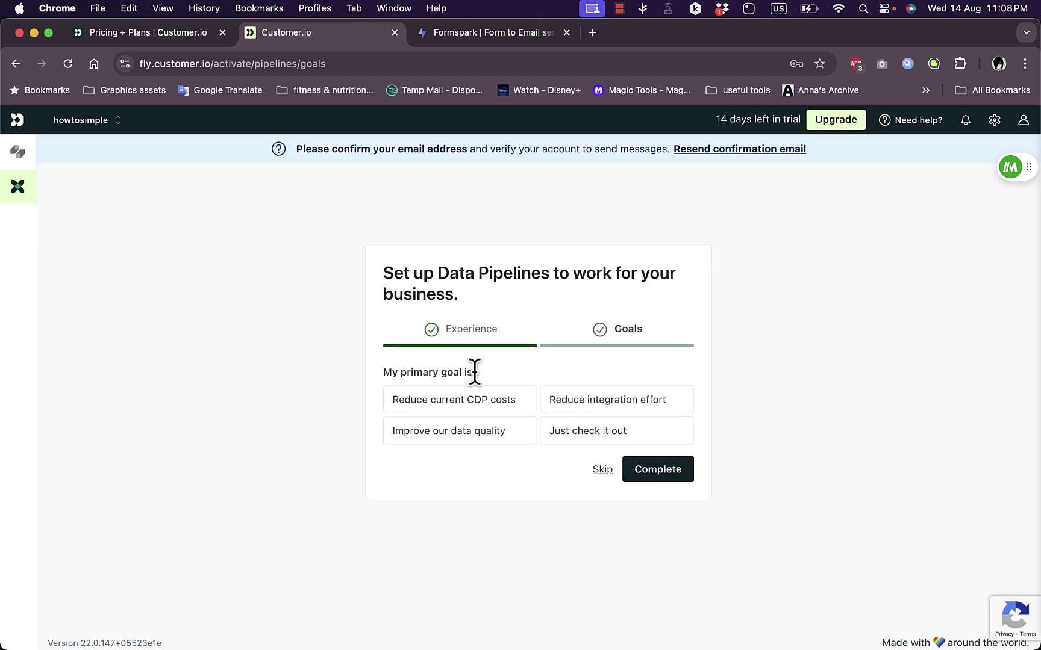
left_click(590, 443)
left_click(664, 469)
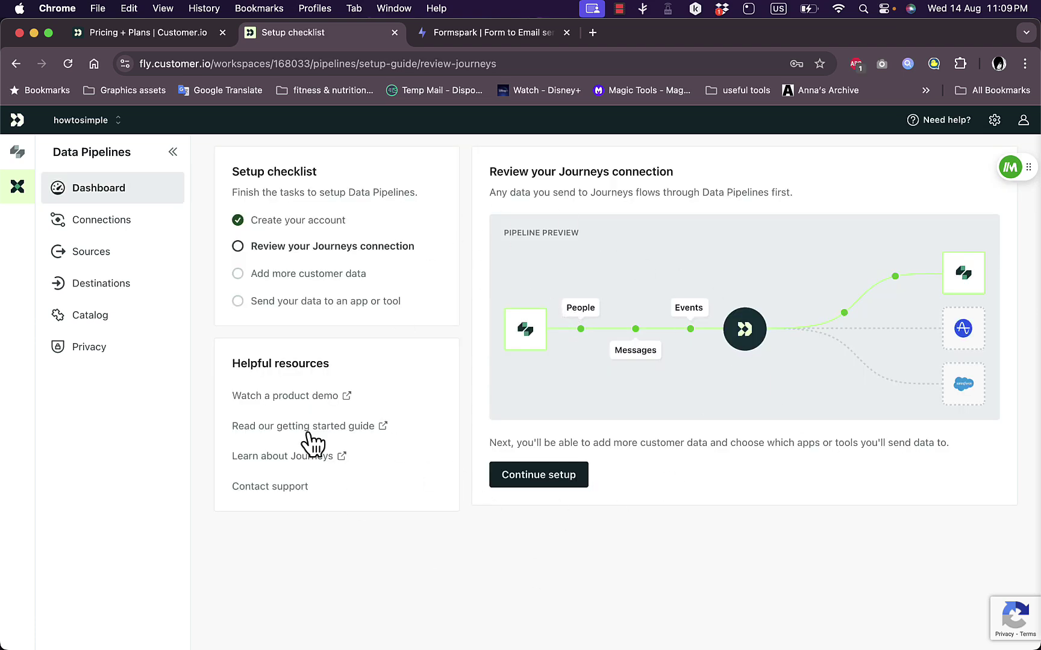
Browse the Data Pipelines Connections, Sources, Destinations, Catalog and Privacy pages
left_click(116, 222)
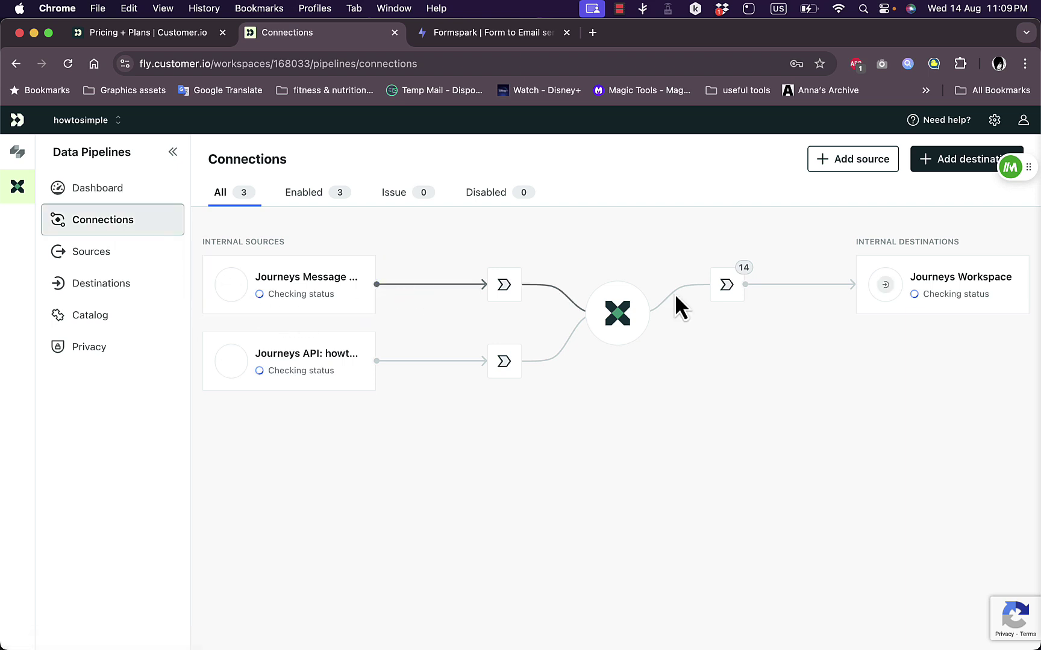
left_click(134, 241)
left_click(110, 293)
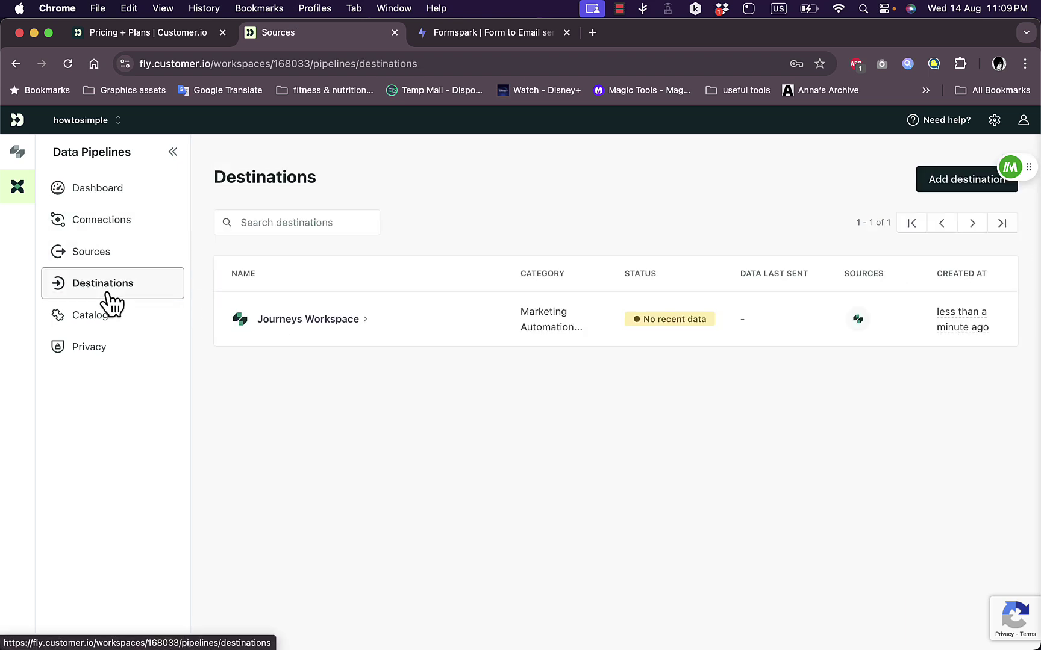
left_click(95, 318)
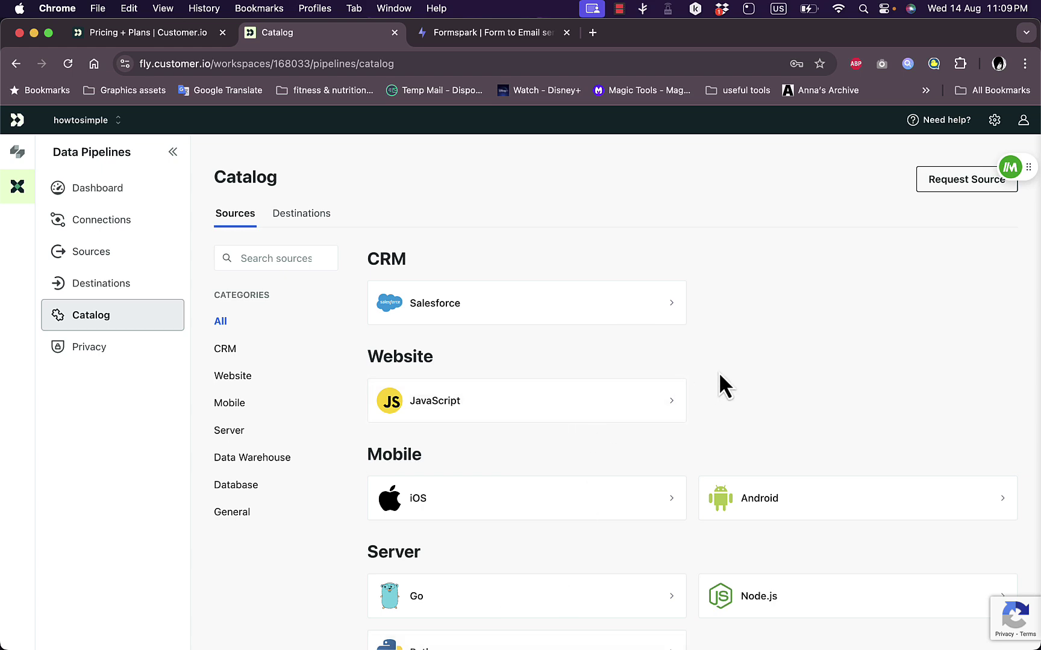
scroll(718, 371, "down", 5)
scroll(718, 371, "up", 5)
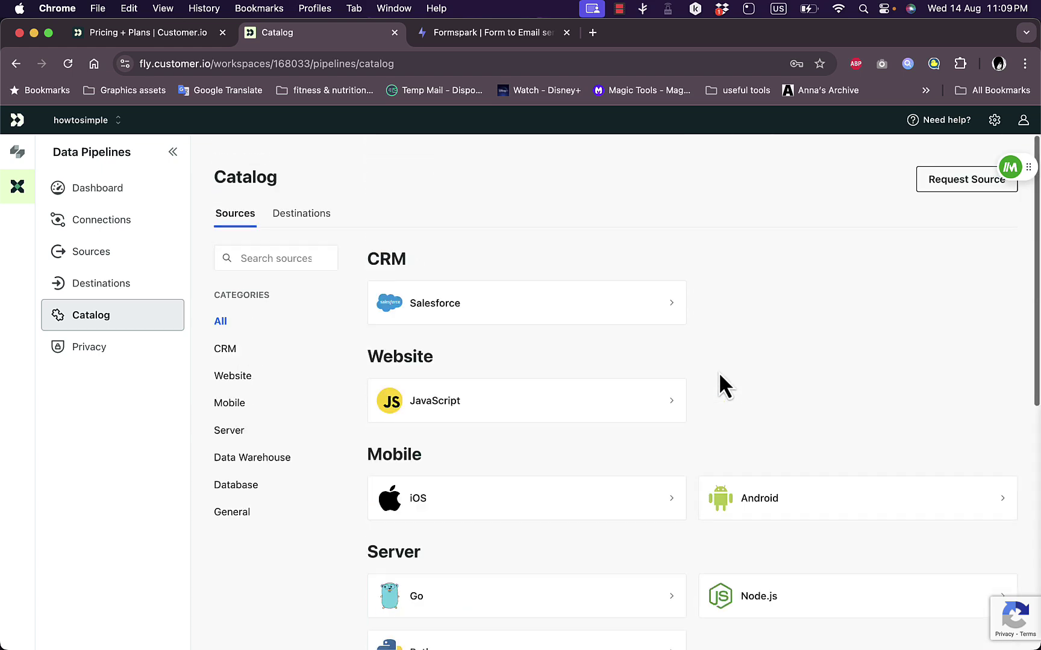
left_click(113, 360)
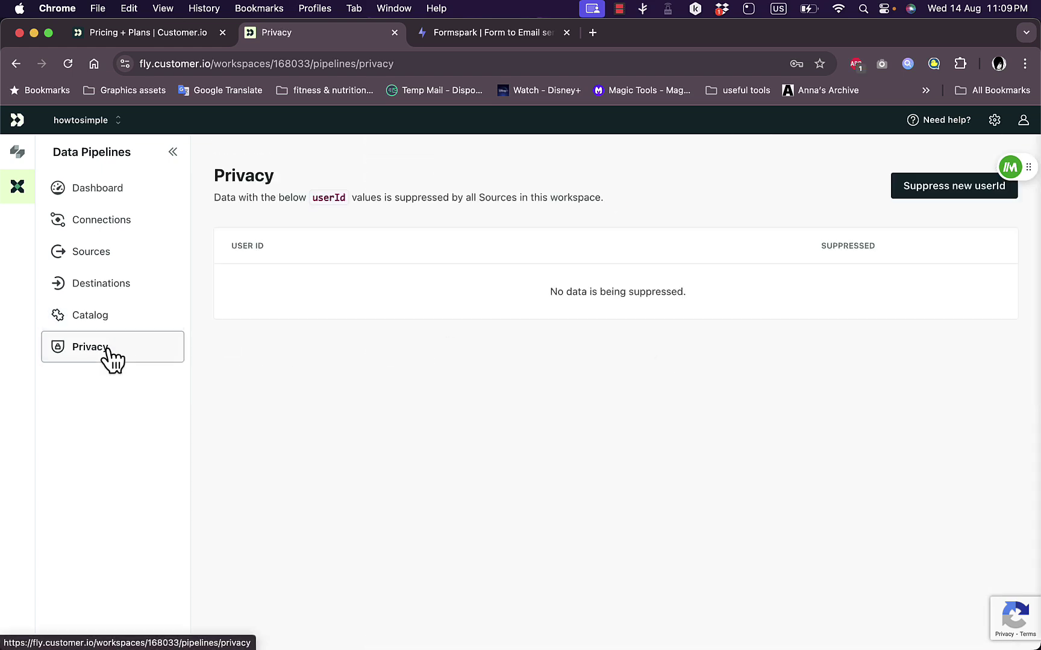